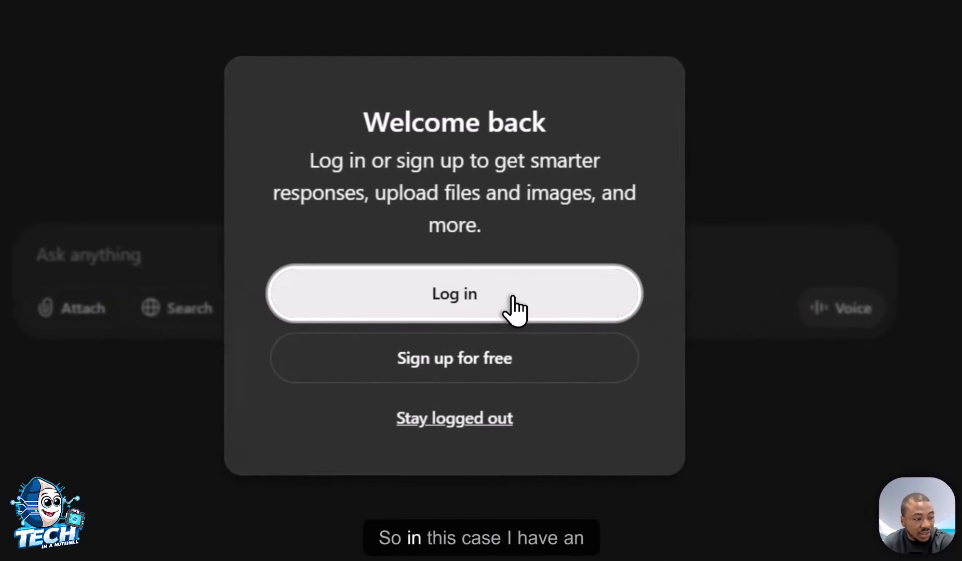
- Log in to ChatGPT with a Google account
left_click(512, 301)
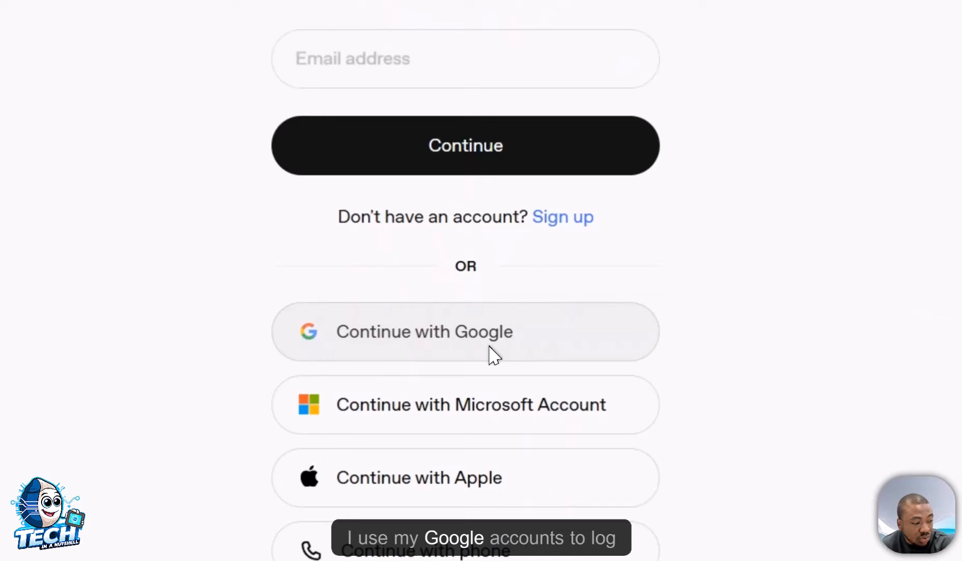
left_click(489, 345)
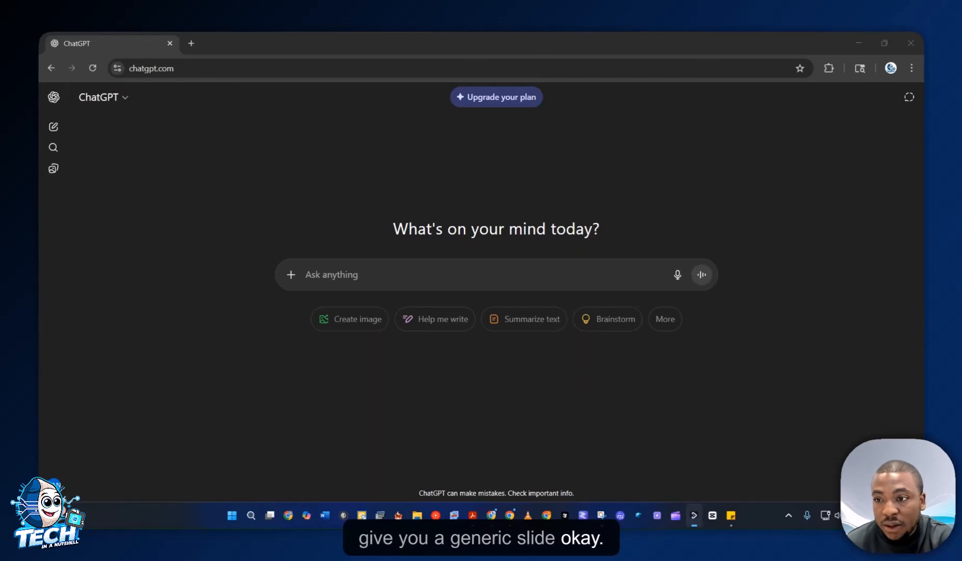
- Draft a presentation-strategist prompt for a 10-slide outline on "Importance of eating healthy meals", with titles, 3 bullets per slide, title slide first, call to action last
key("alt+Tab")
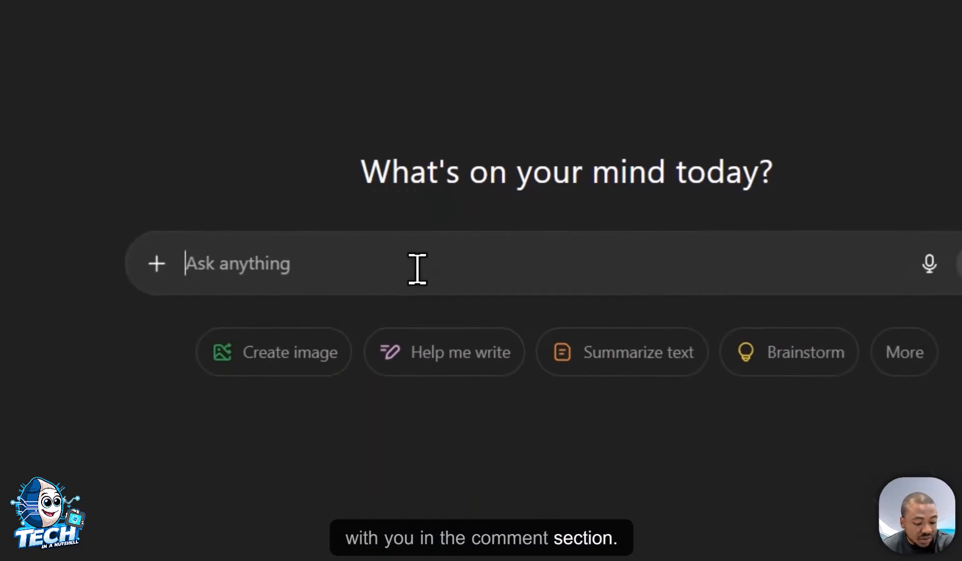
type("You are a presentation strategist. Create a 10-slide outline on [insert topic] for [insert audience]. Include slide titles and 3 bullet points per slide. Make Slide 1 a title slide and Slide 10 a call to action")
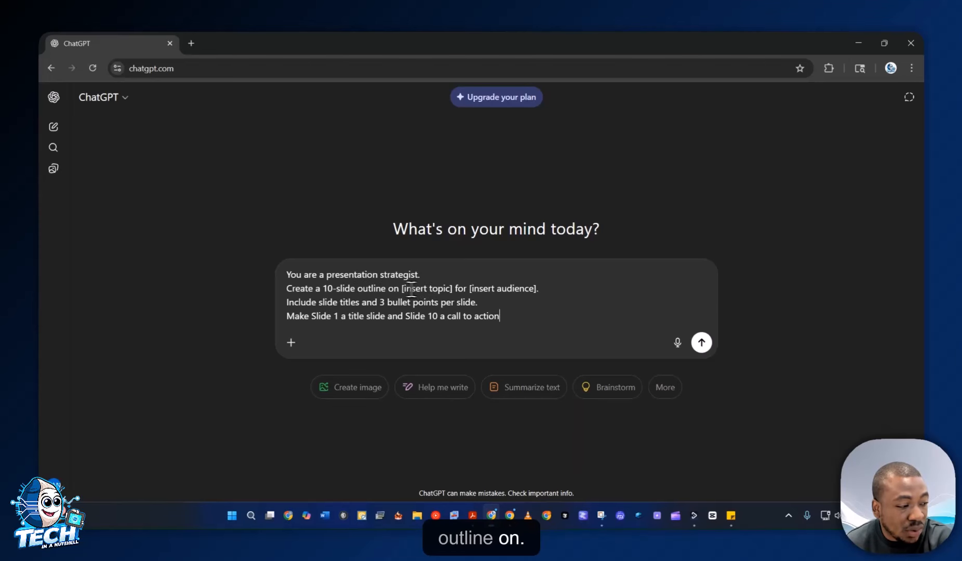
left_click_drag(403, 288, 450, 288)
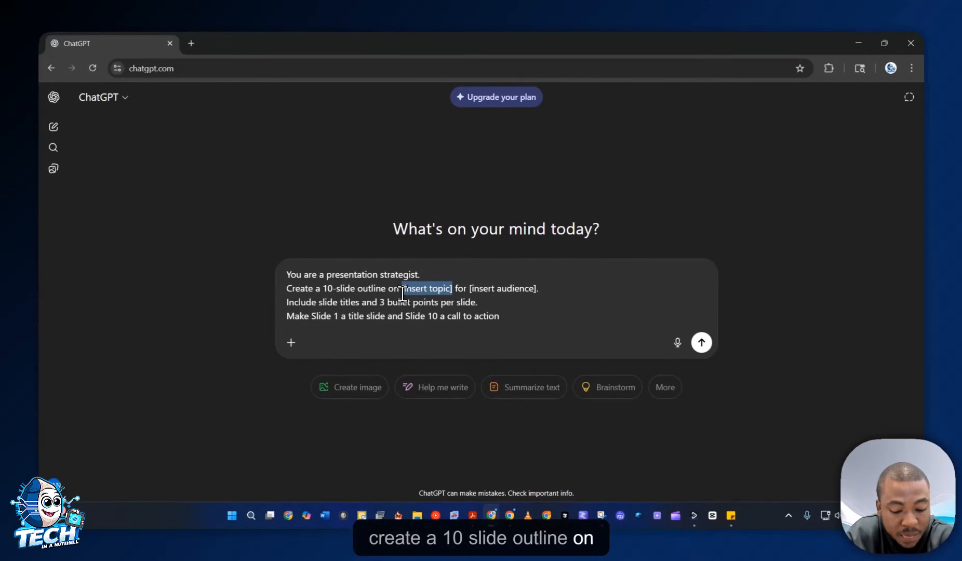
key("BackSpace")
type("importan")
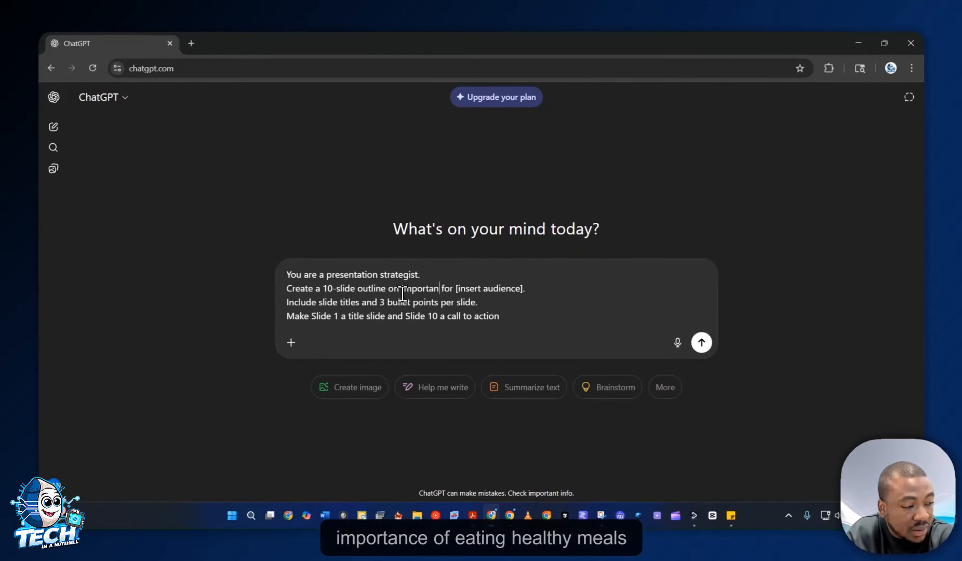
type("ce of eating hea")
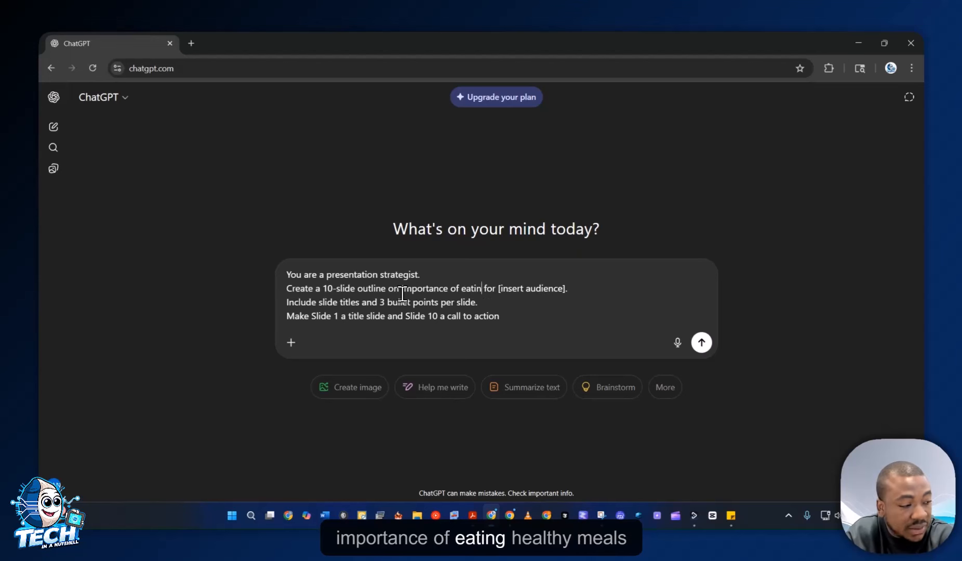
type("lthy meals")
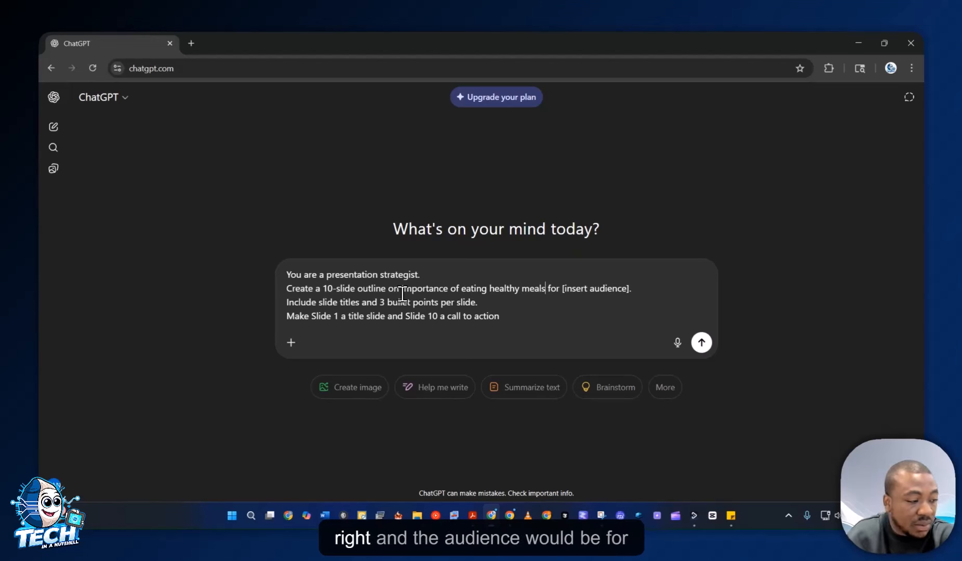
- Replace the audience placeholder in the prompt with "University students" and submit the prompt
left_click_drag(562, 288, 628, 295)
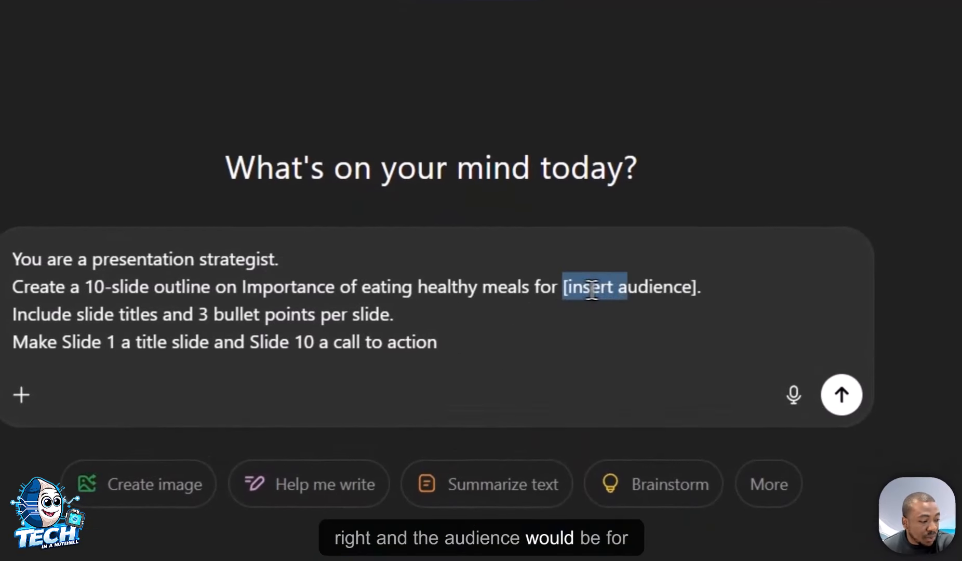
left_click_drag(694, 300, 695, 287)
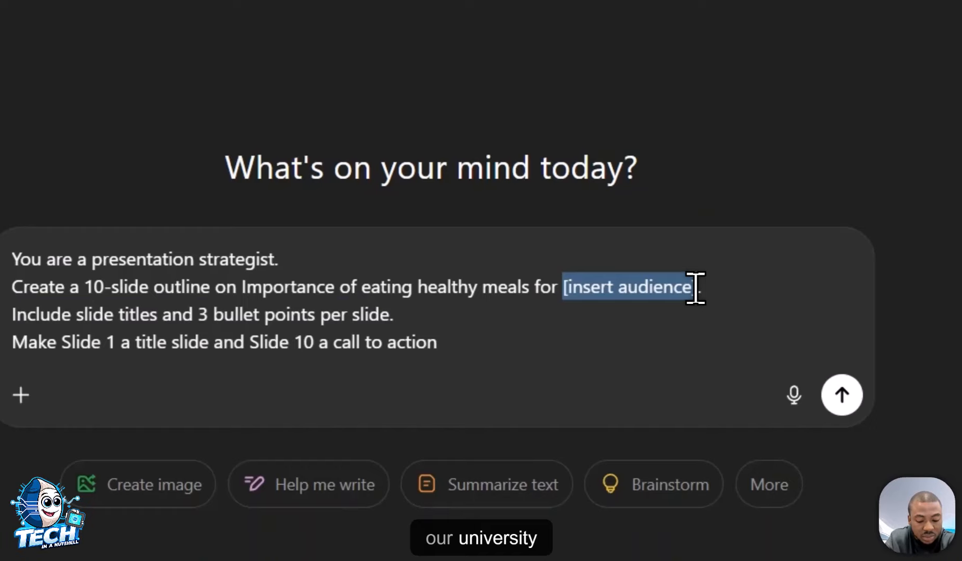
type("Univ")
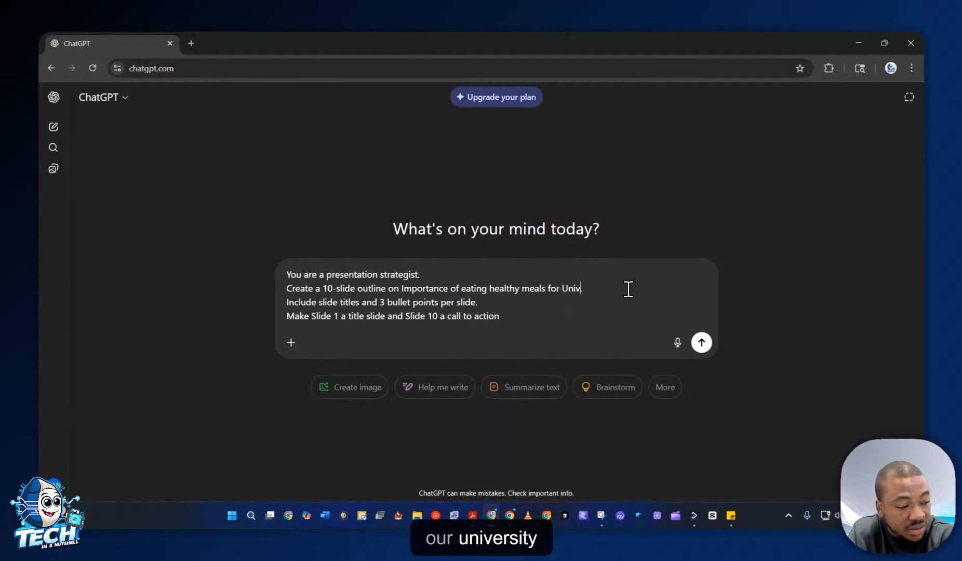
type("ersity stud")
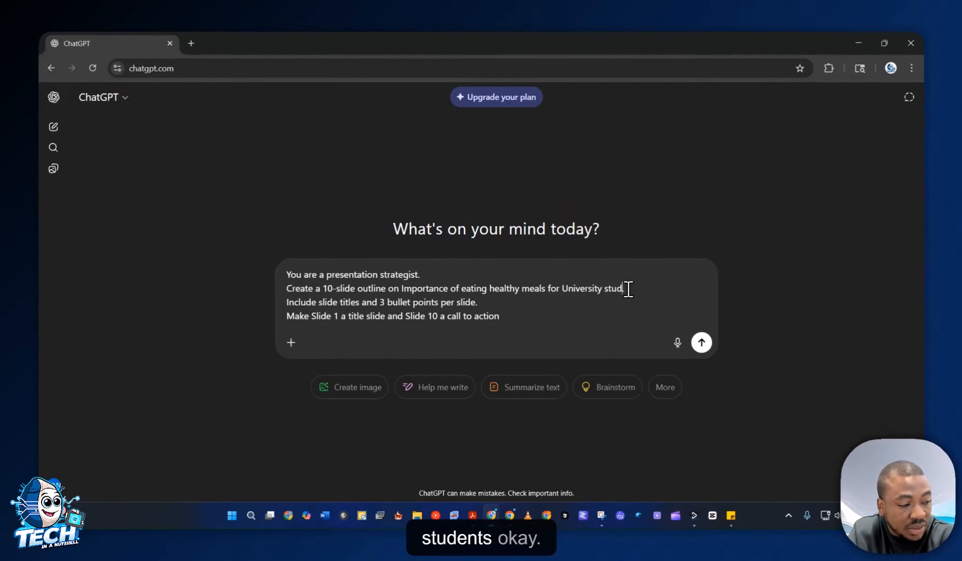
type("ents")
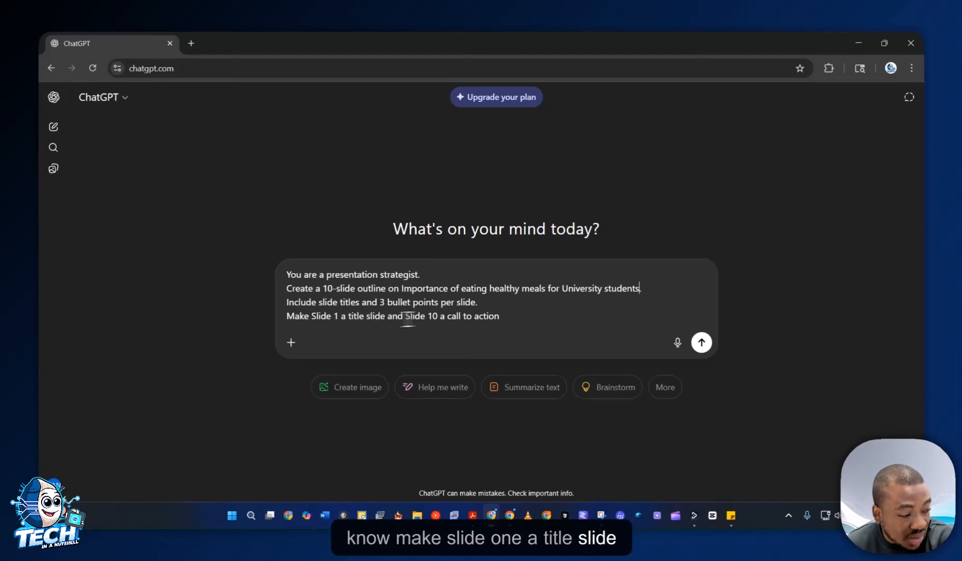
left_click(703, 343)
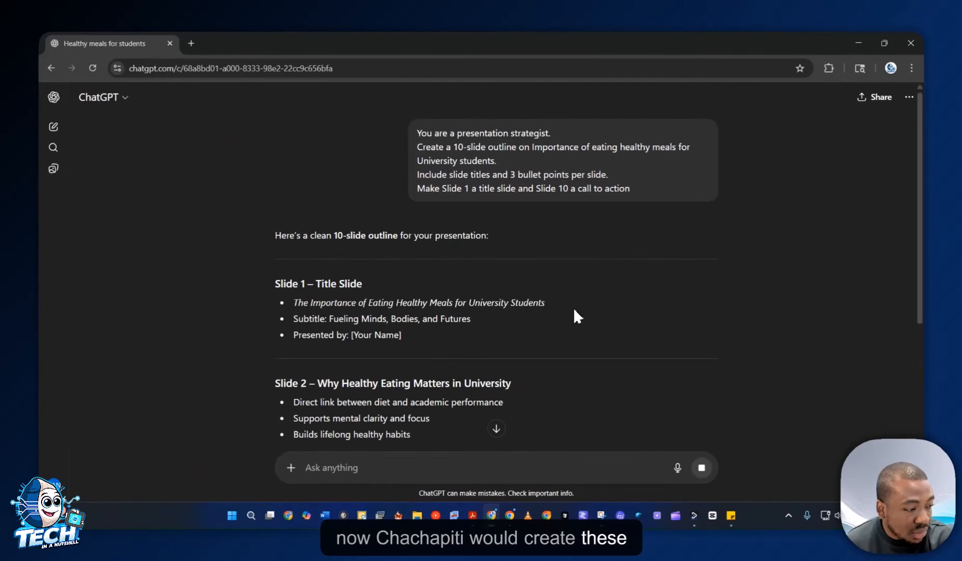
- Review the generated outline from the title slide through the Slide 10 call to action
scroll(553, 302, "down", 1)
scroll(548, 299, "down", 2)
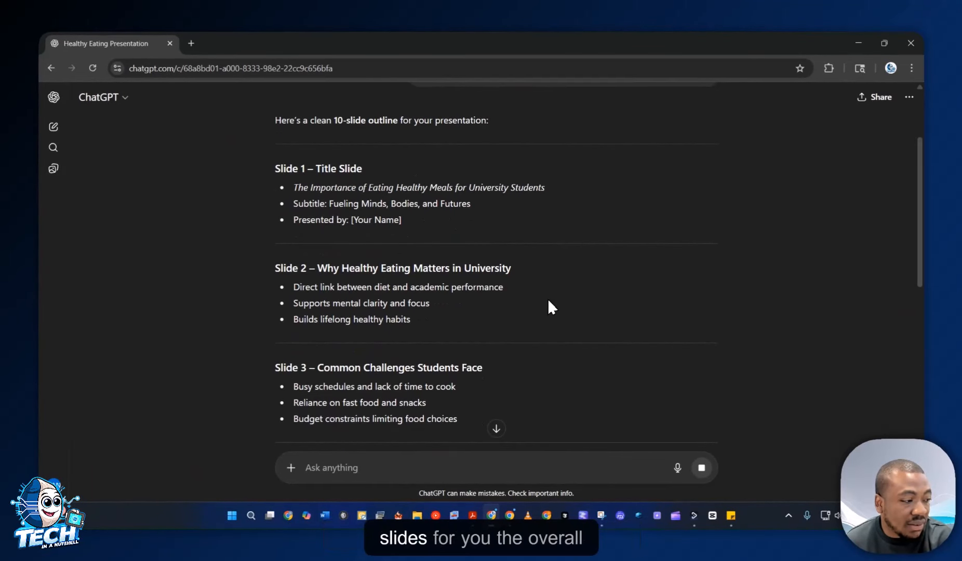
scroll(546, 298, "down", 1)
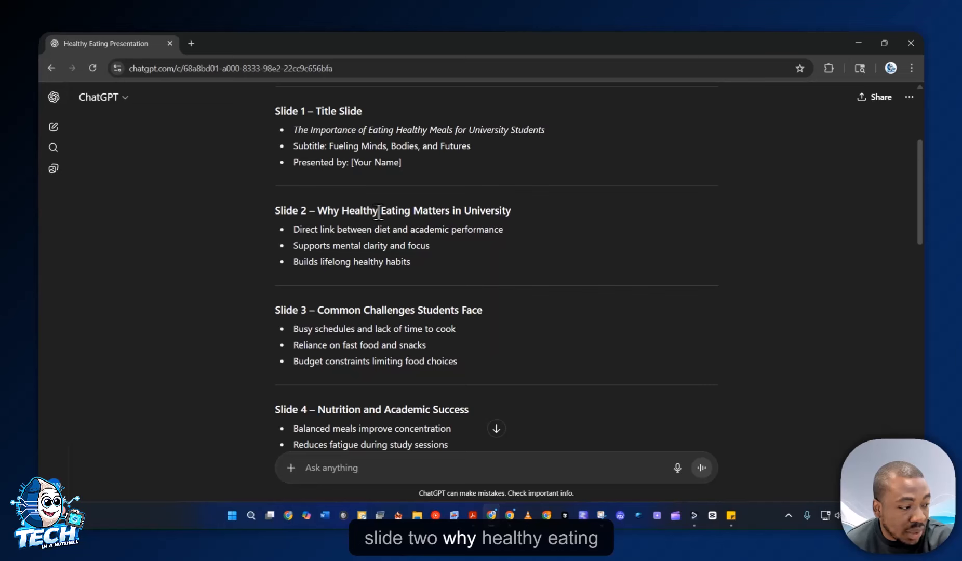
scroll(480, 221, "down", 2)
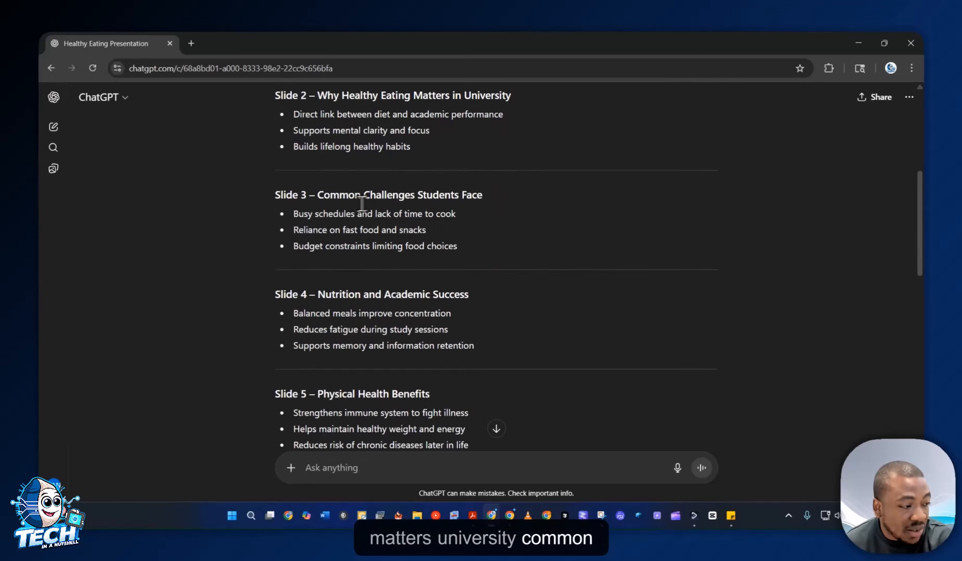
scroll(467, 218, "down", 2)
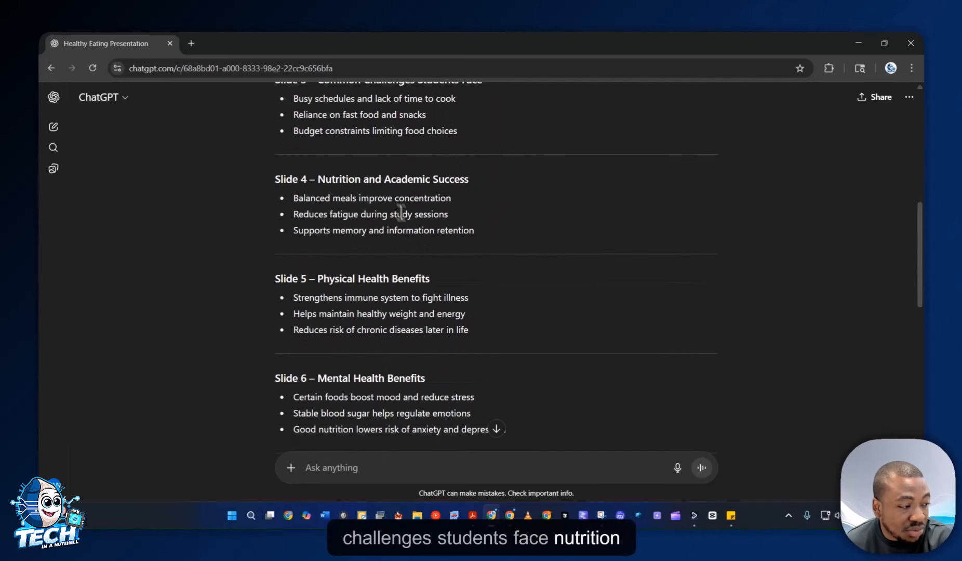
scroll(470, 190, "down", 1)
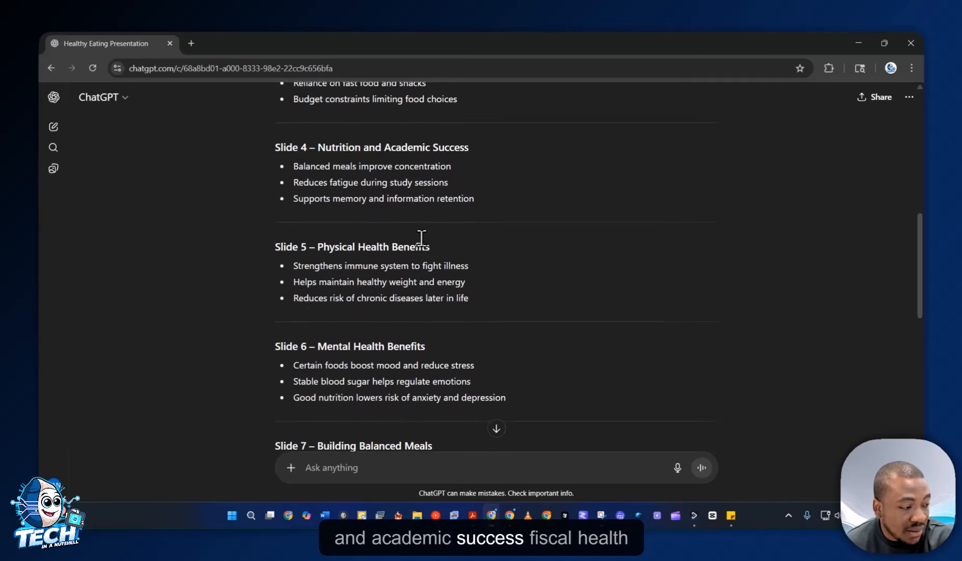
scroll(384, 259, "down", 4)
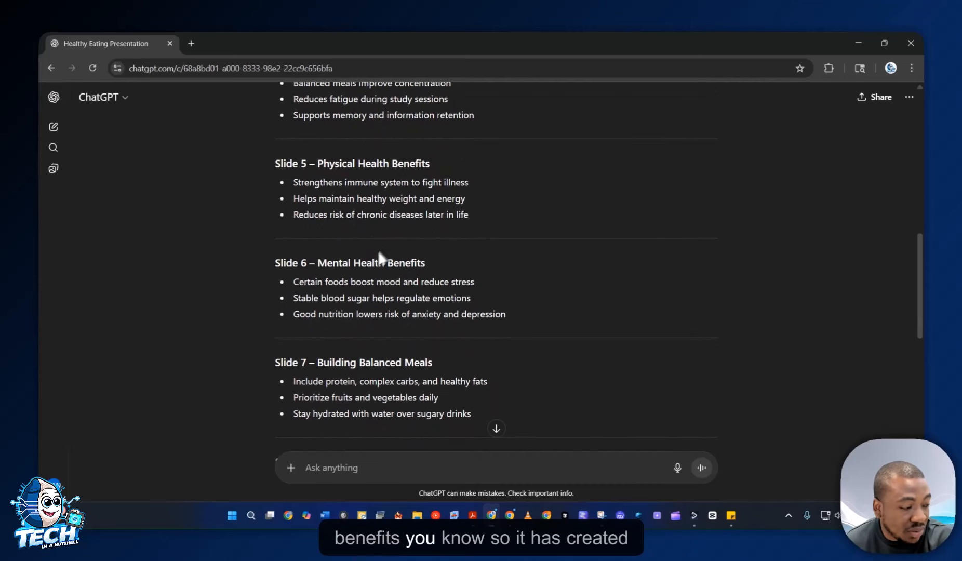
scroll(389, 265, "down", 3)
scroll(389, 262, "down", 2)
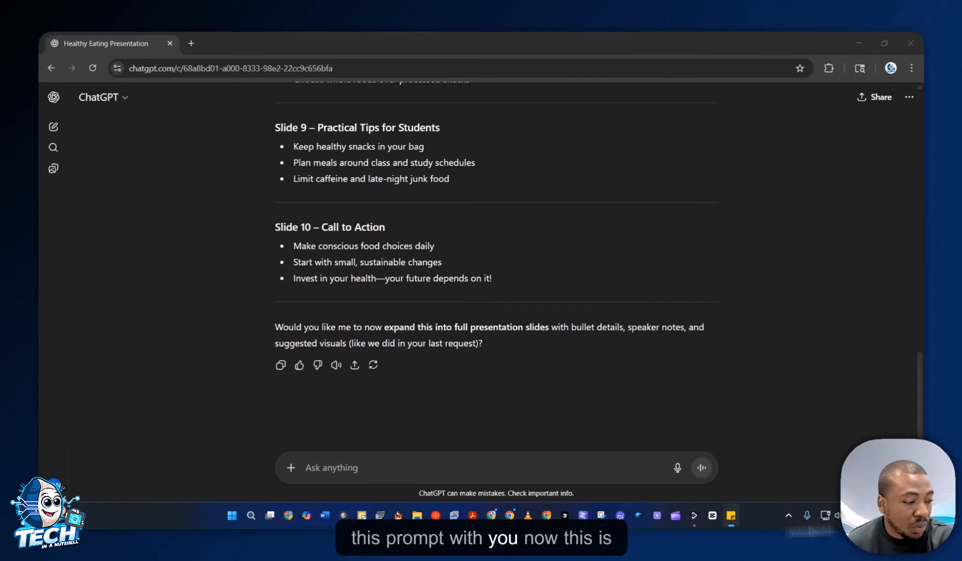
- Ask for complete slides from the outline, each with title, 3–4 bullets (max 12 words), 60–90-word speaker notes and one visual idea, and skim the reply
left_click(470, 467)
type("Turn this outline into complete slides. For each slide, return: - Slide Title - 3–4 concise bullet points (max 12 words each) - Speaker notes (60–90 words) - 1 visual idea suggestion (e.g., icon, photo, or chart)")
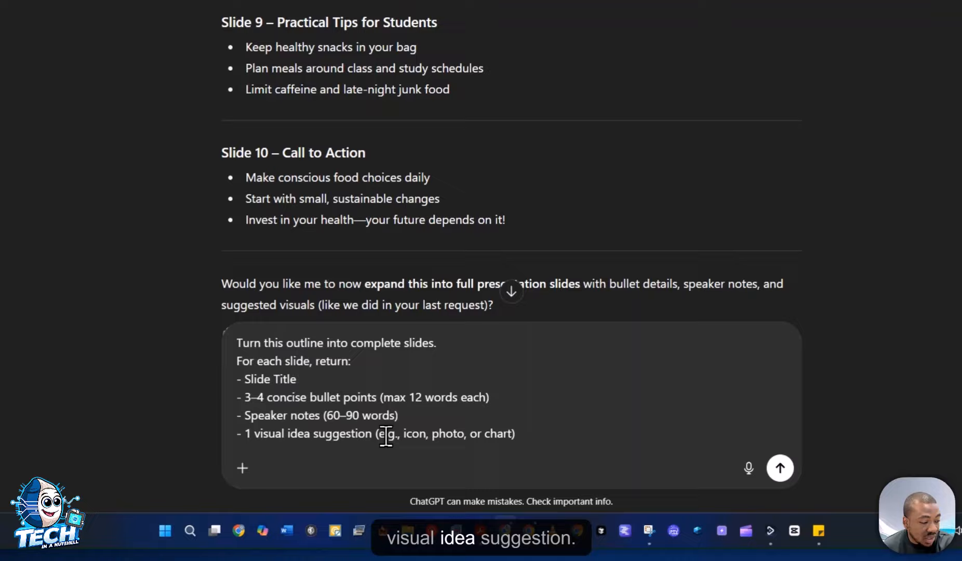
key("Return")
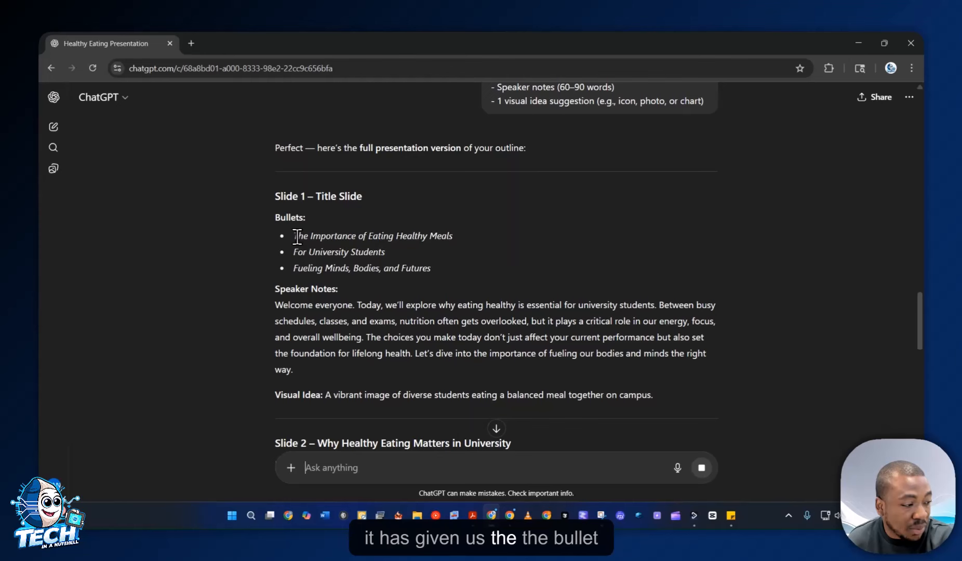
scroll(298, 307, "down", 2)
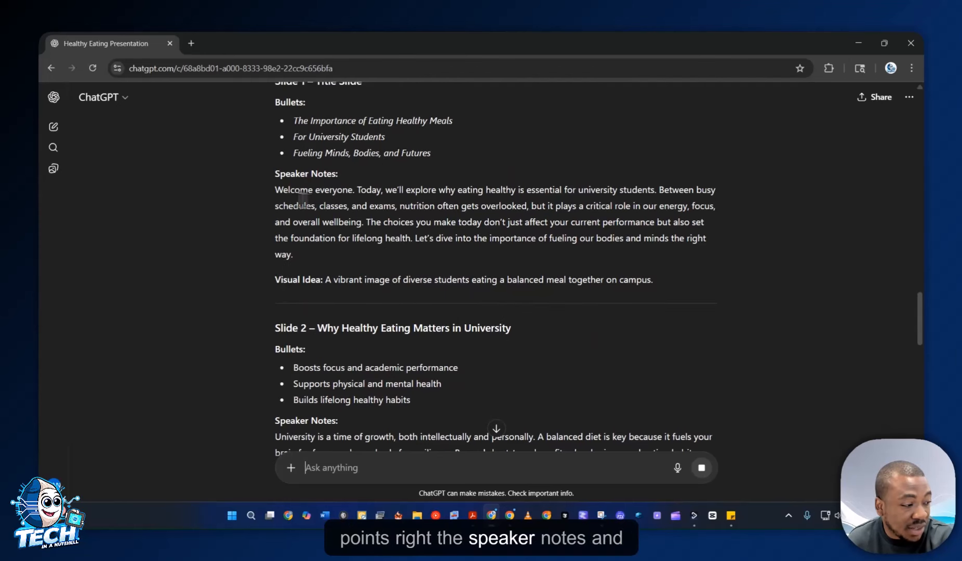
scroll(381, 289, "down", 5)
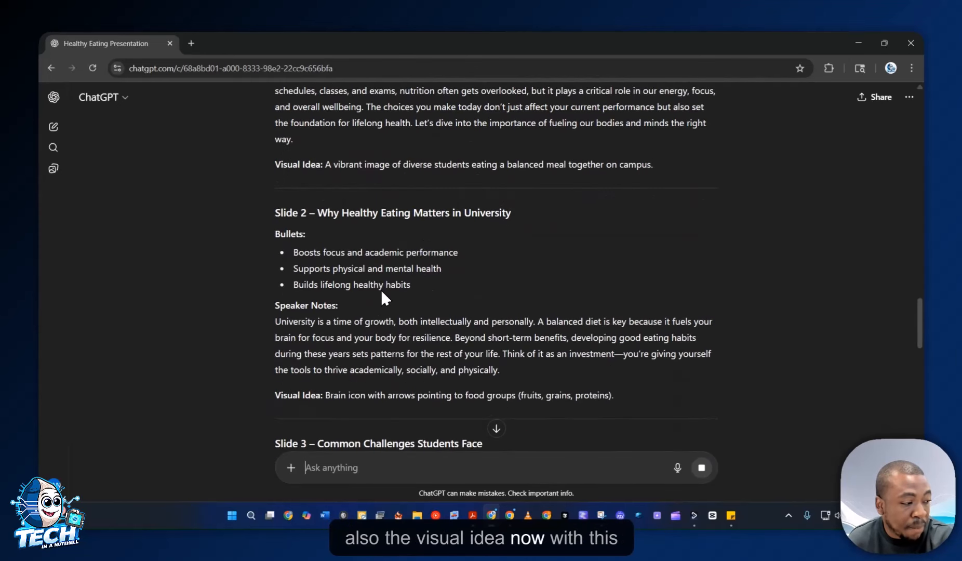
scroll(386, 294, "down", 10)
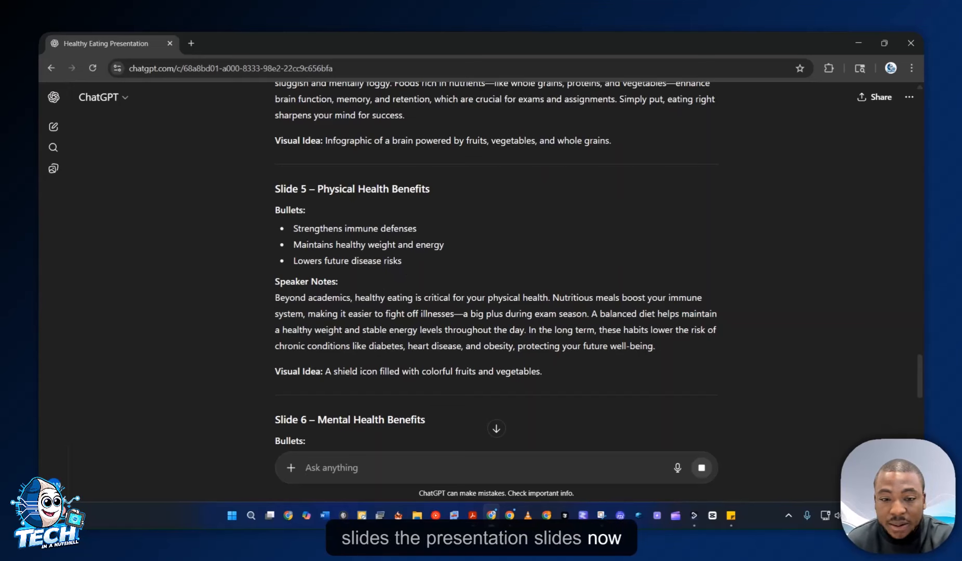
- Open the Gamma web app in a new browser tab
left_click(190, 44)
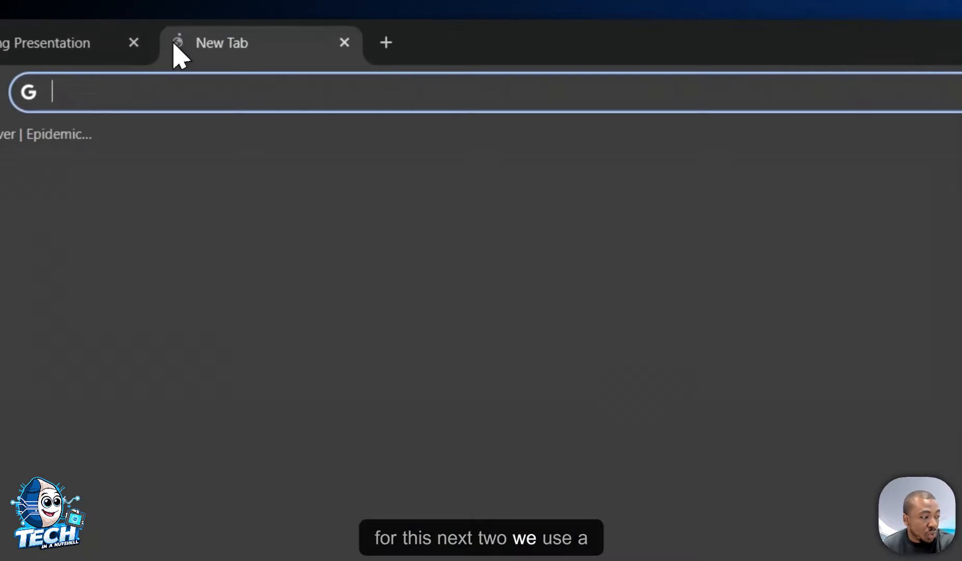
type("gamma")
key("Return")
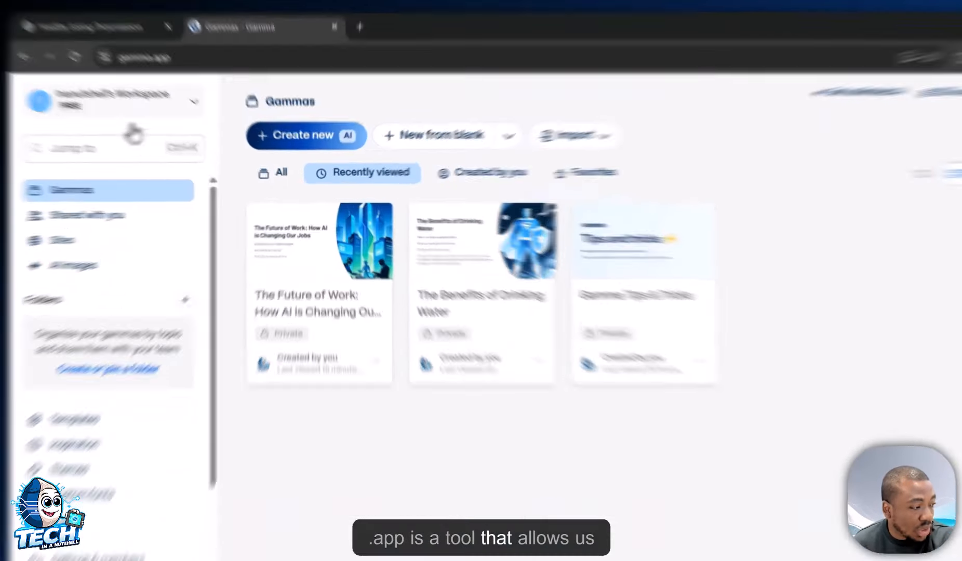
- Sign out of the Gamma account
left_click(172, 107)
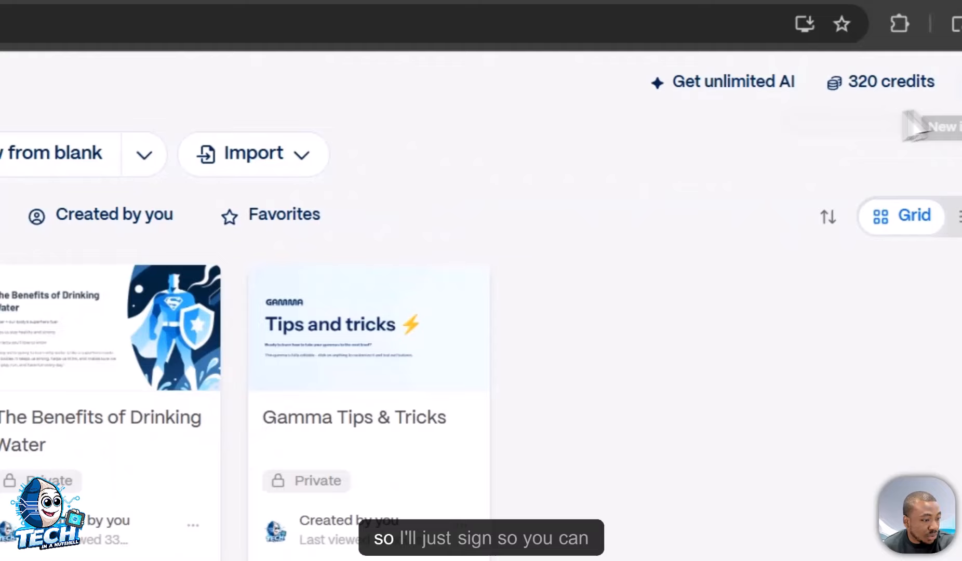
left_click(893, 103)
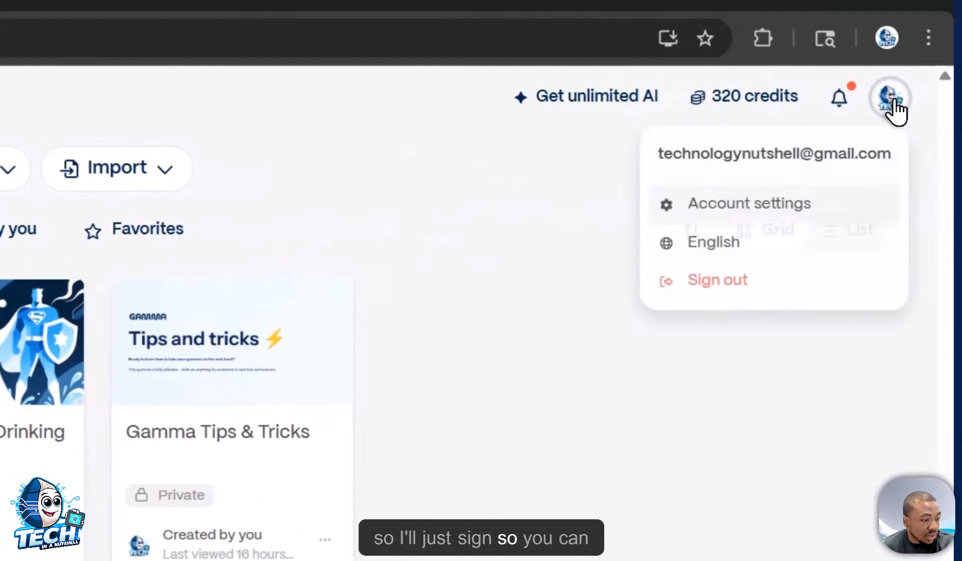
left_click(774, 283)
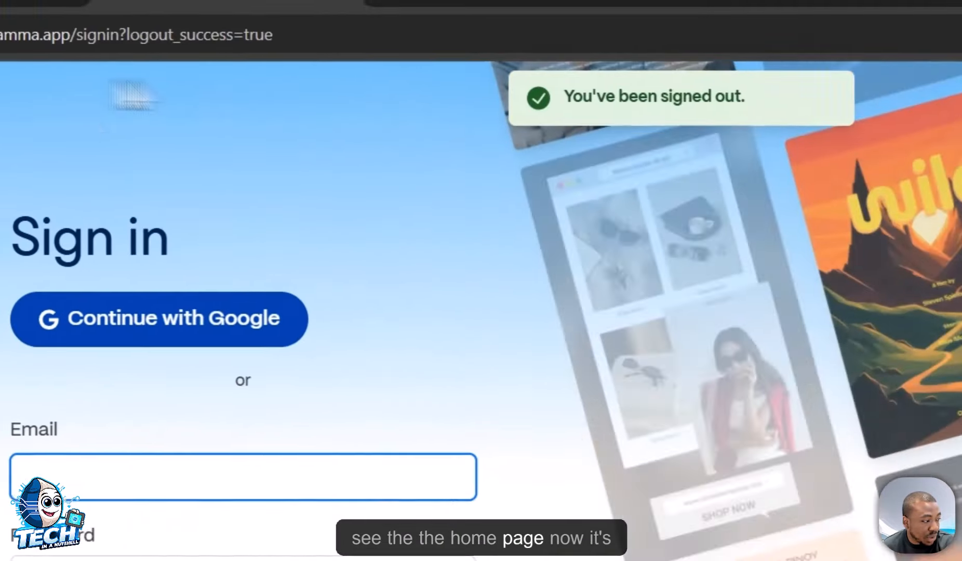
- Visit the gamma.app home page and dismiss its cookie notice
left_click_drag(75, 35, 308, 57)
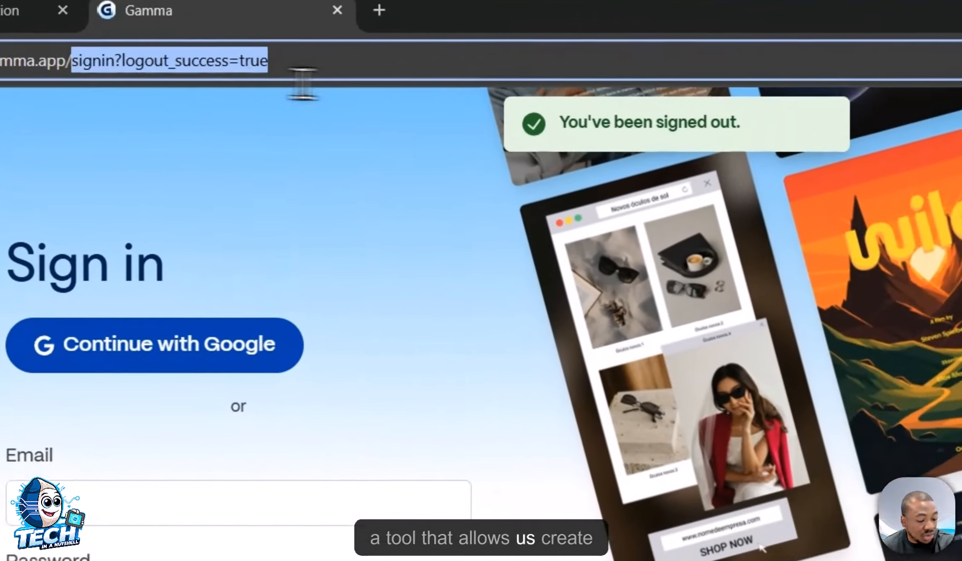
key("BackSpace")
key("Return")
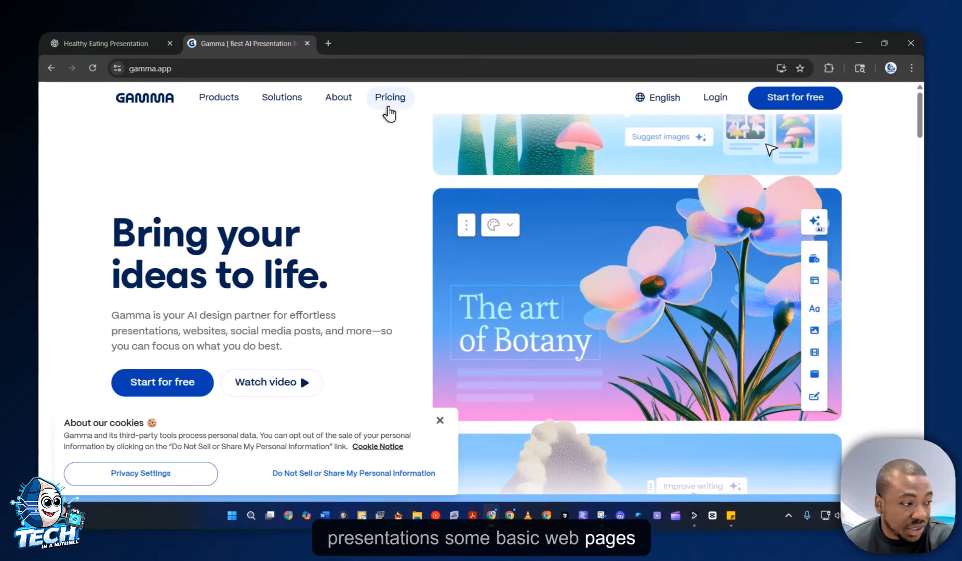
left_click(439, 422)
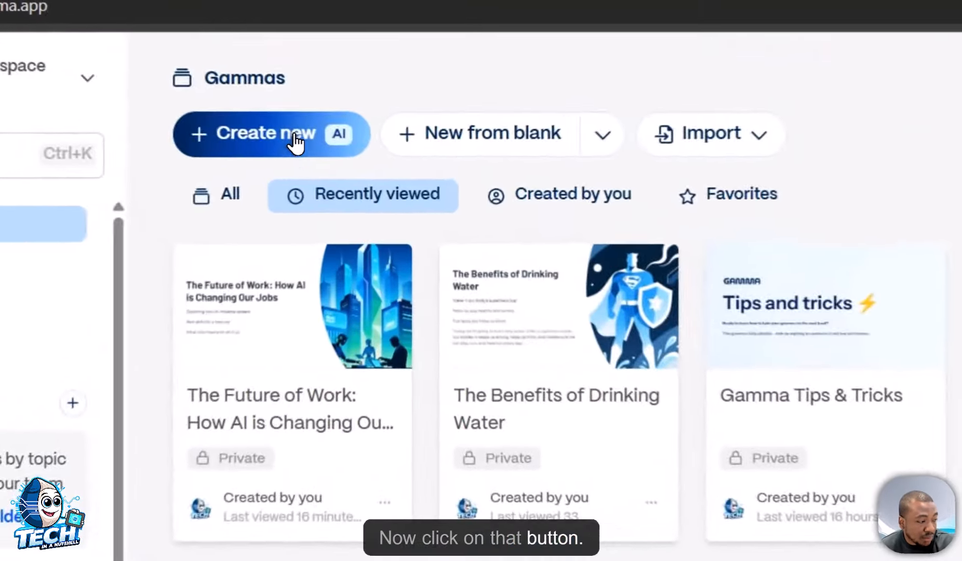
- Start a new AI creation in Gamma using the Paste in text option
left_click(294, 136)
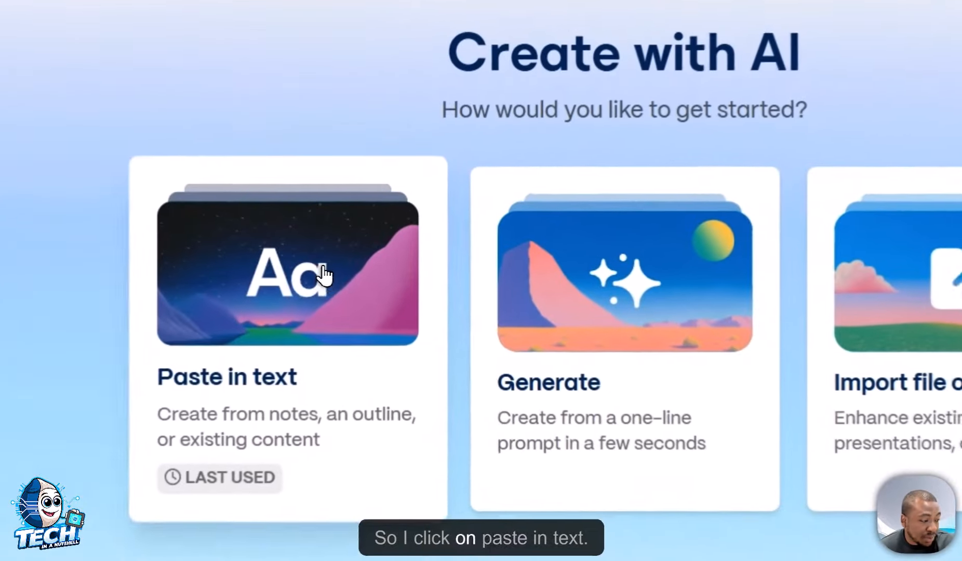
left_click(326, 271)
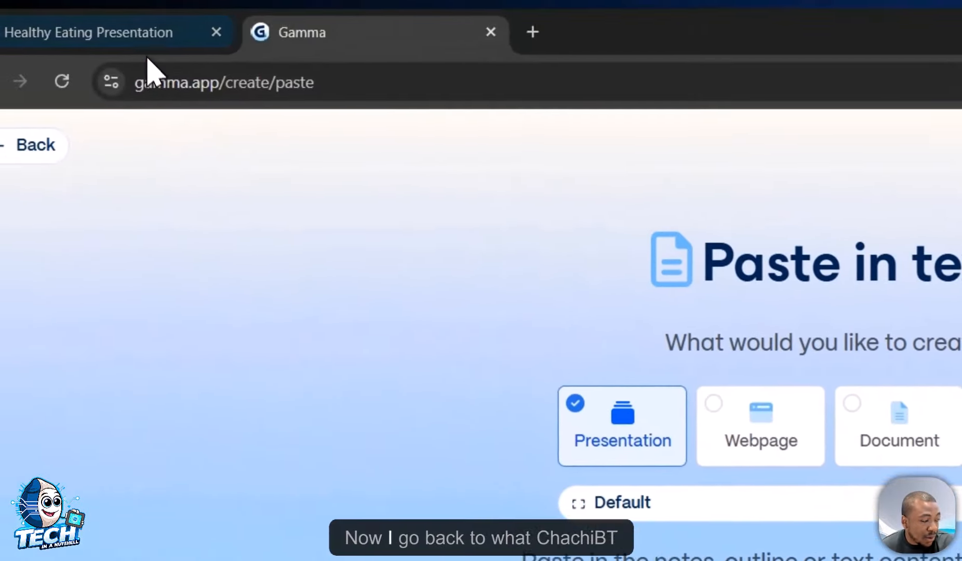
- Copy the full slide content from the ChatGPT reply into Gamma, generate from notes or an outline, and continue to the prompt editor
left_click(119, 32)
scroll(396, 255, "up", 10)
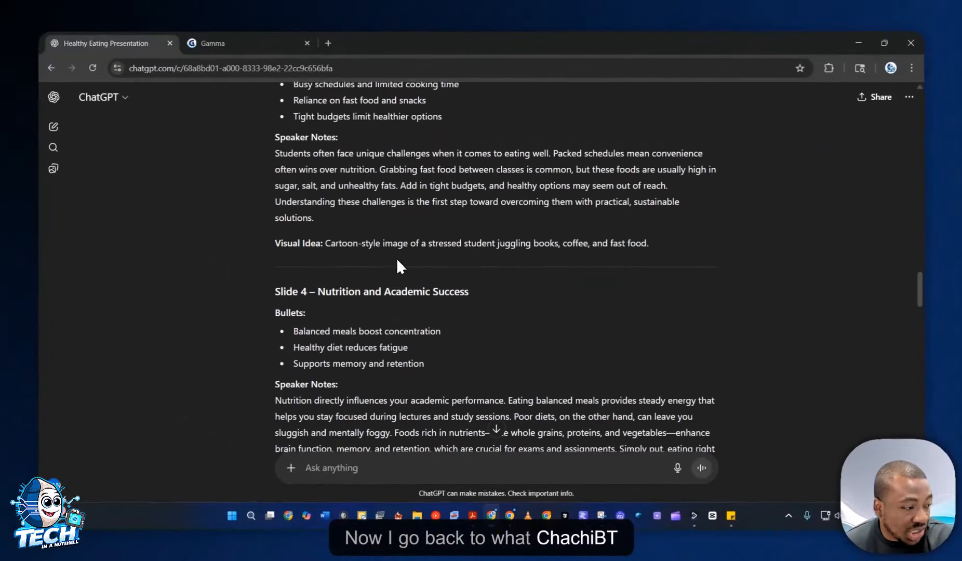
scroll(396, 256, "up", 5)
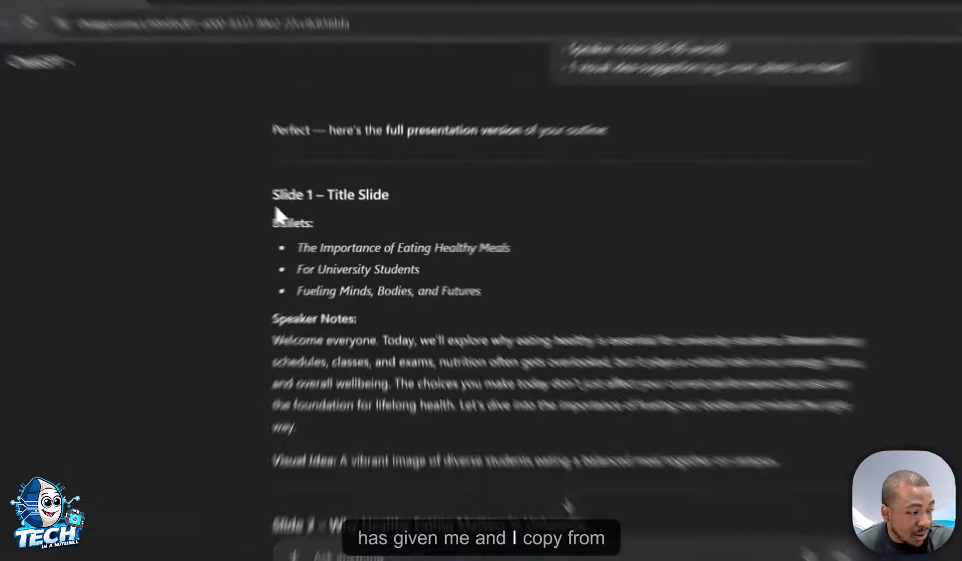
left_click_drag(274, 219, 388, 243)
scroll(375, 229, "down", 15)
scroll(322, 242, "down", 20)
left_click_drag(321, 244, 331, 257)
scroll(331, 257, "down", 3)
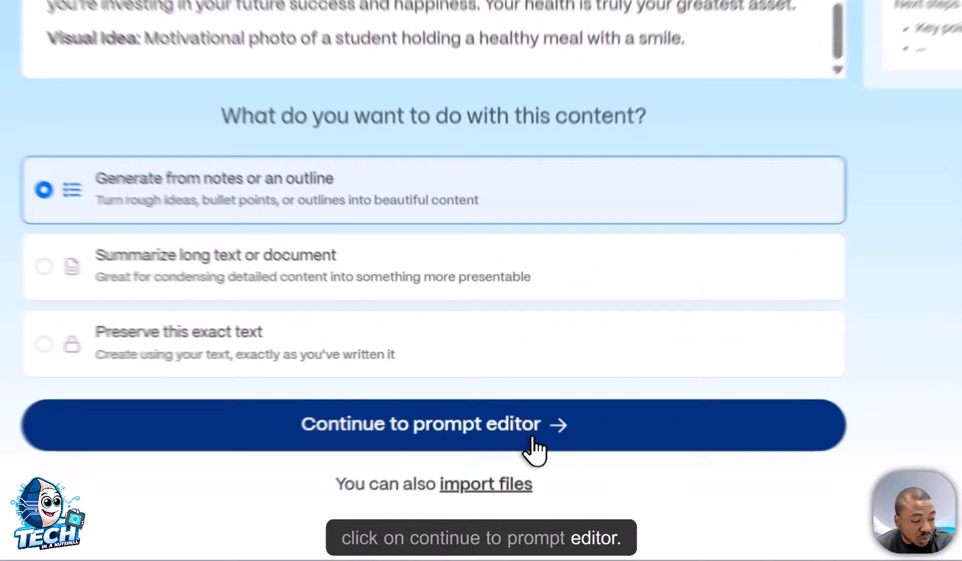
left_click(529, 436)
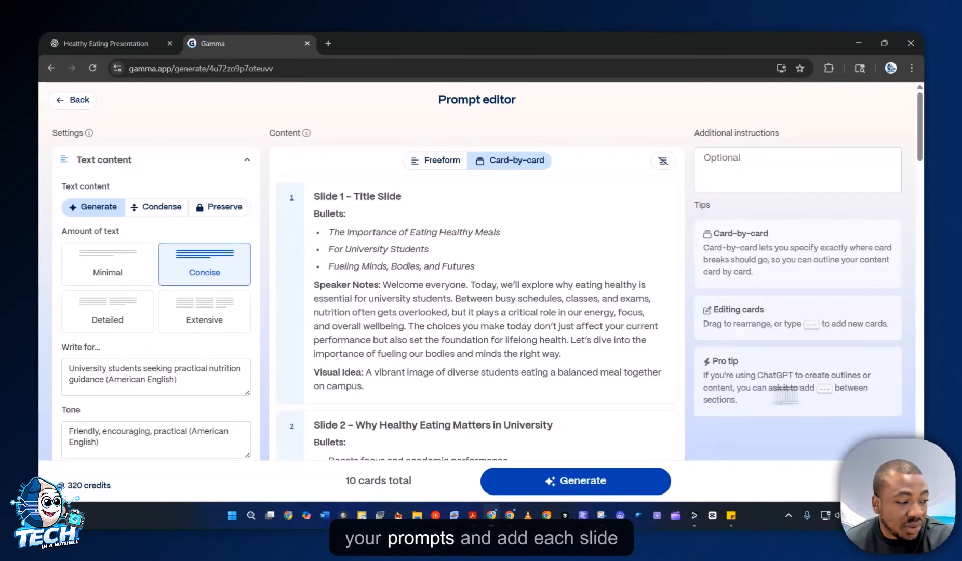
- Review the card-by-card slide content in the prompt editor
scroll(338, 243, "down", 4)
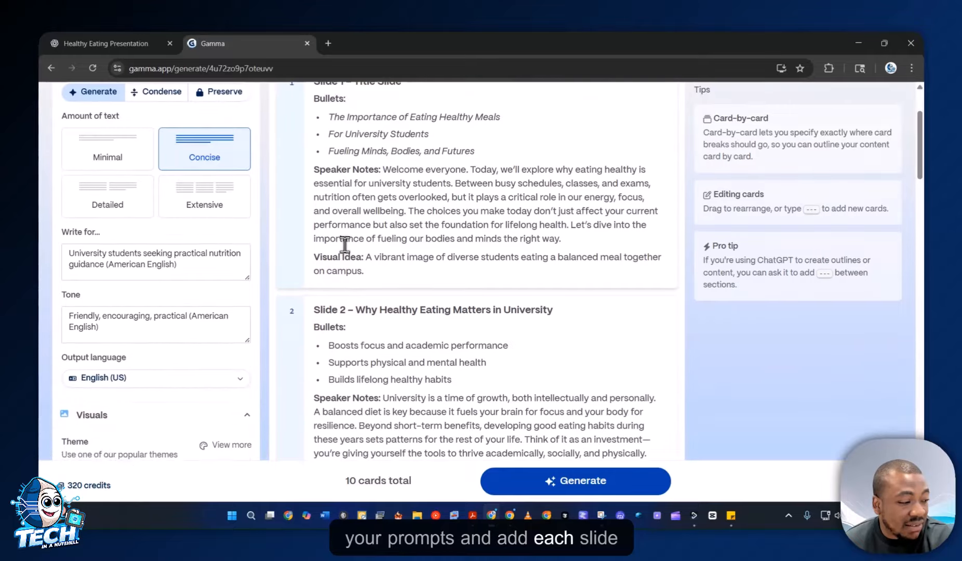
scroll(343, 239, "up", 4)
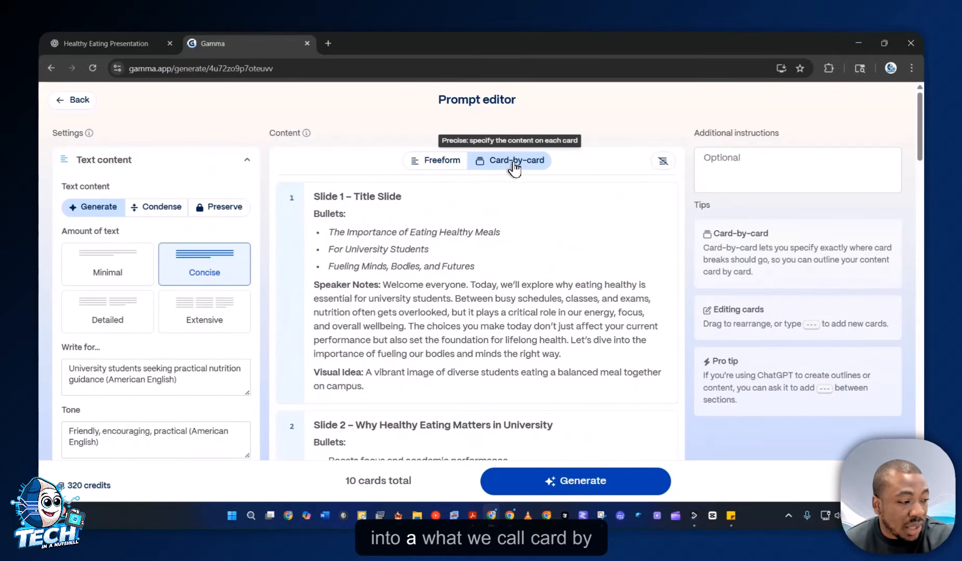
scroll(442, 239, "down", 7)
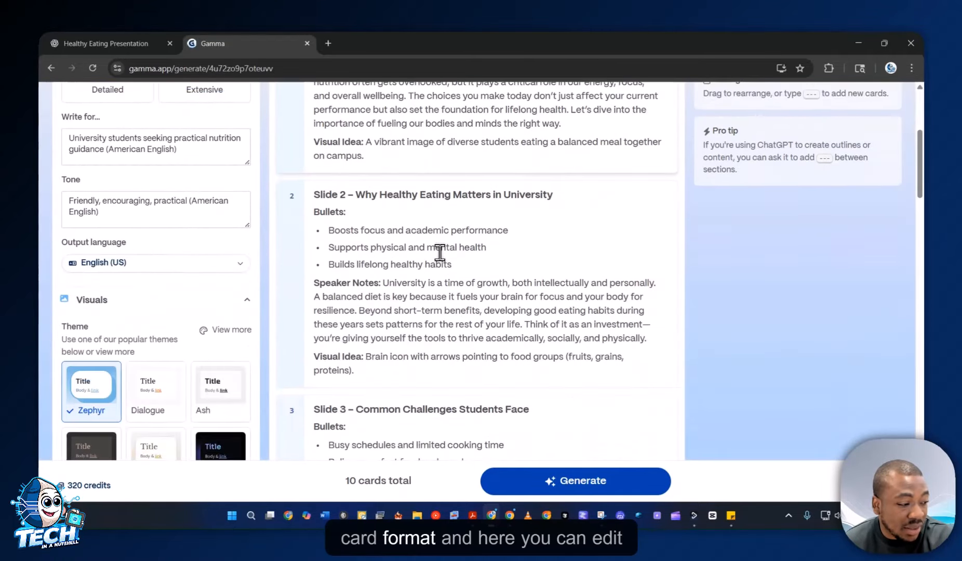
scroll(446, 261, "up", 5)
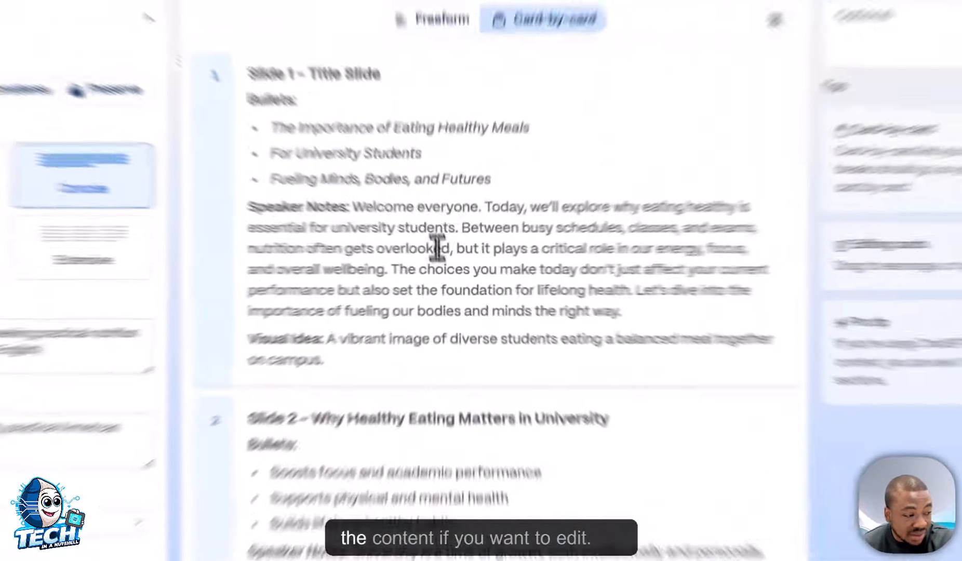
scroll(505, 226, "down", 4)
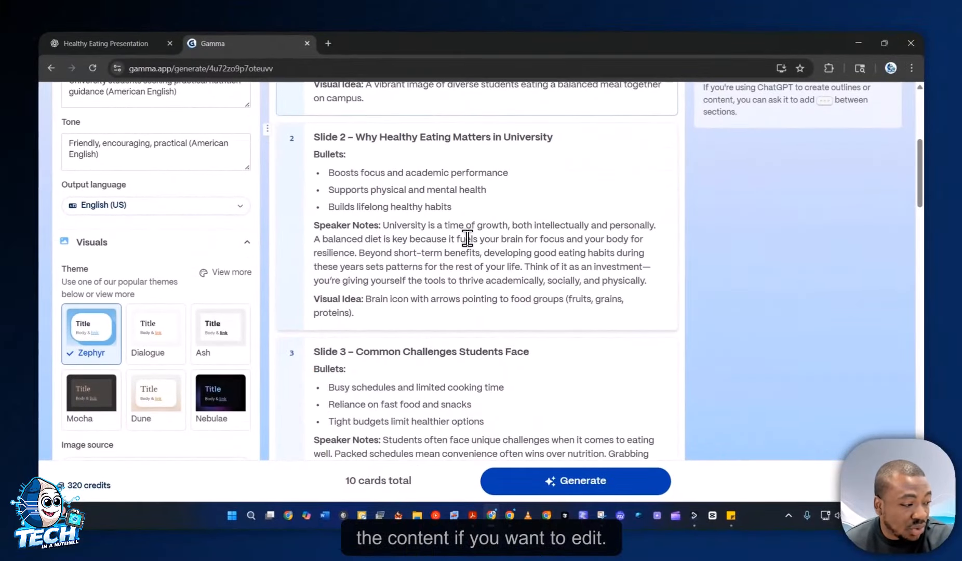
scroll(467, 238, "down", 2)
scroll(464, 239, "up", 8)
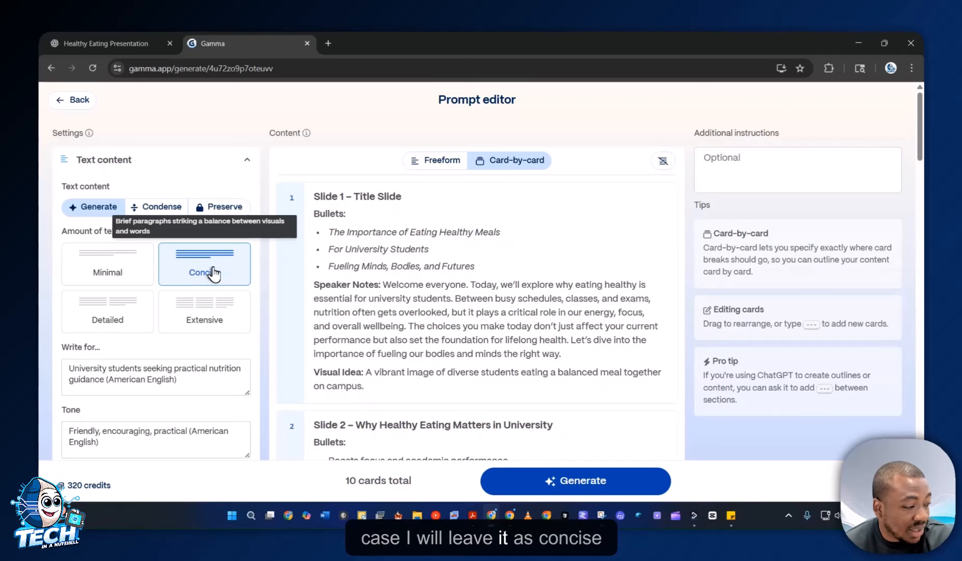
- Examine the target audience, tone, output language and visuals settings of the prompt
scroll(208, 276, "down", 2)
scroll(210, 278, "down", 3)
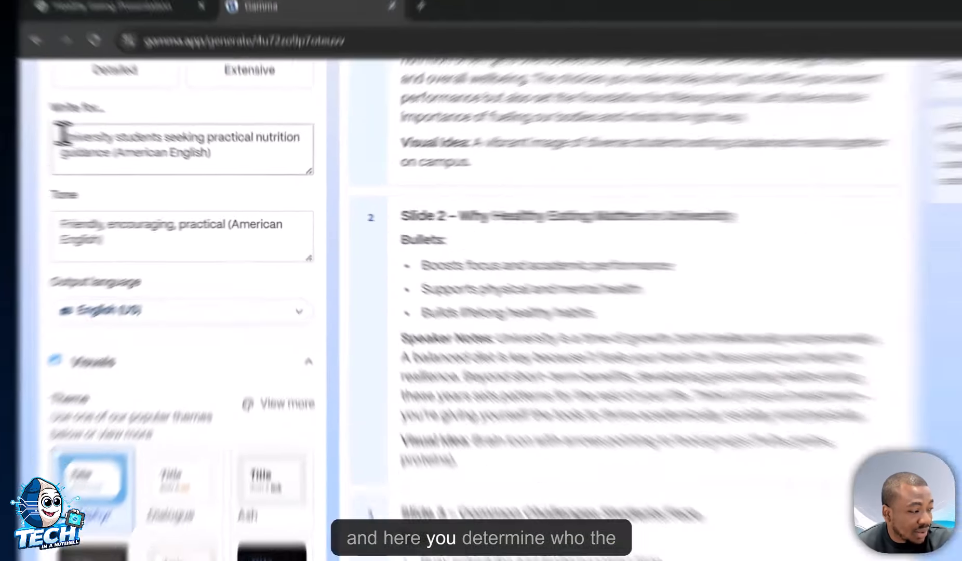
left_click_drag(69, 139, 187, 149)
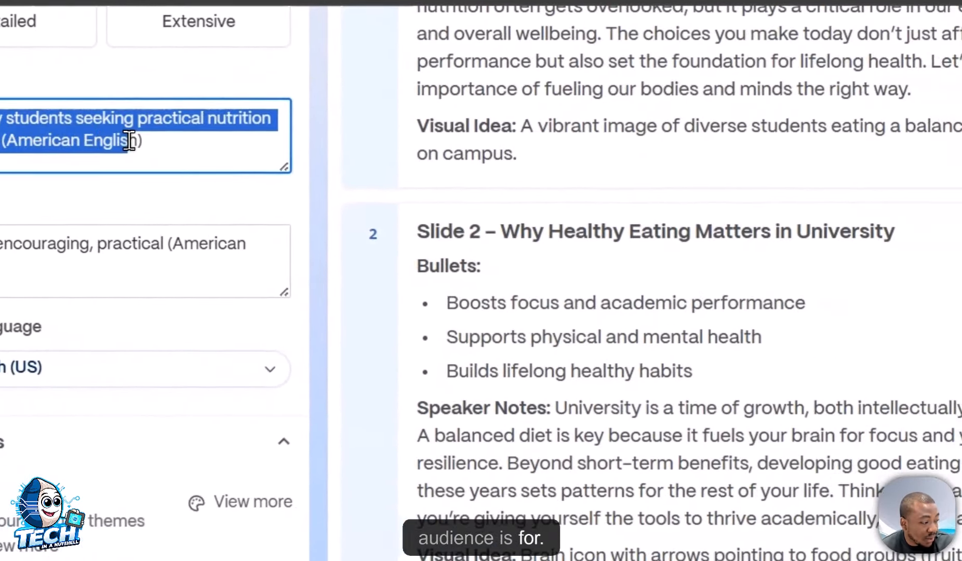
left_click_drag(130, 141, 78, 128)
left_click_drag(258, 153, 269, 154)
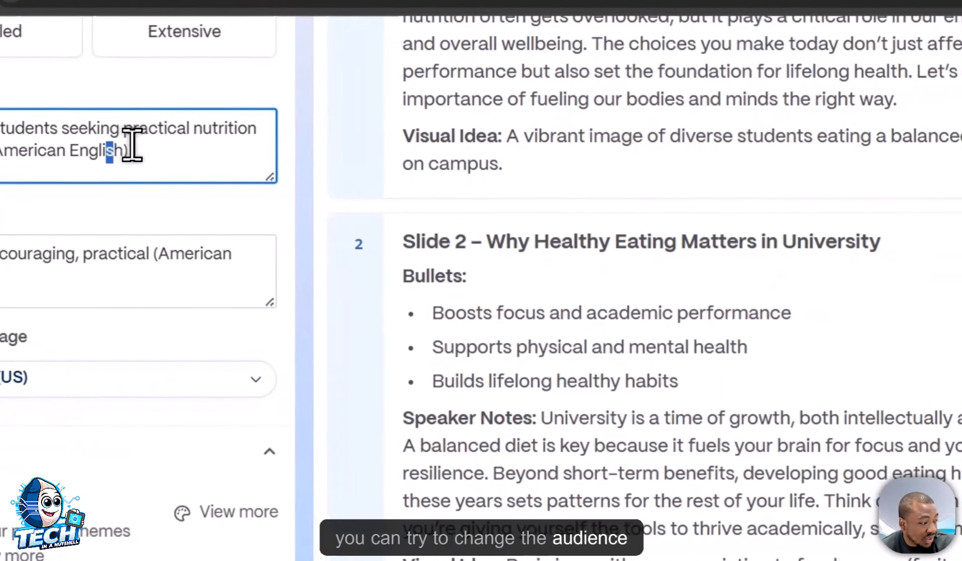
left_click(296, 157)
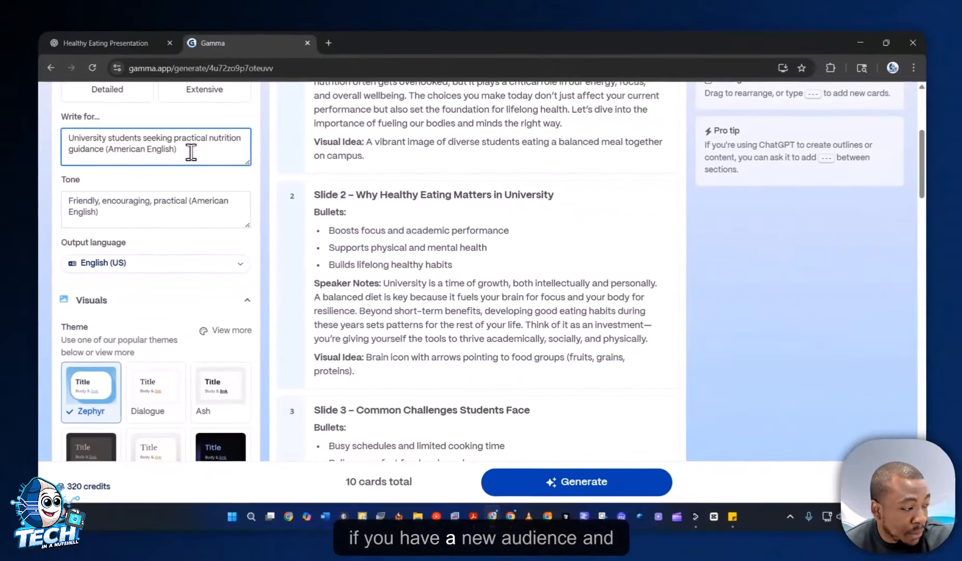
scroll(141, 150, "down", 2)
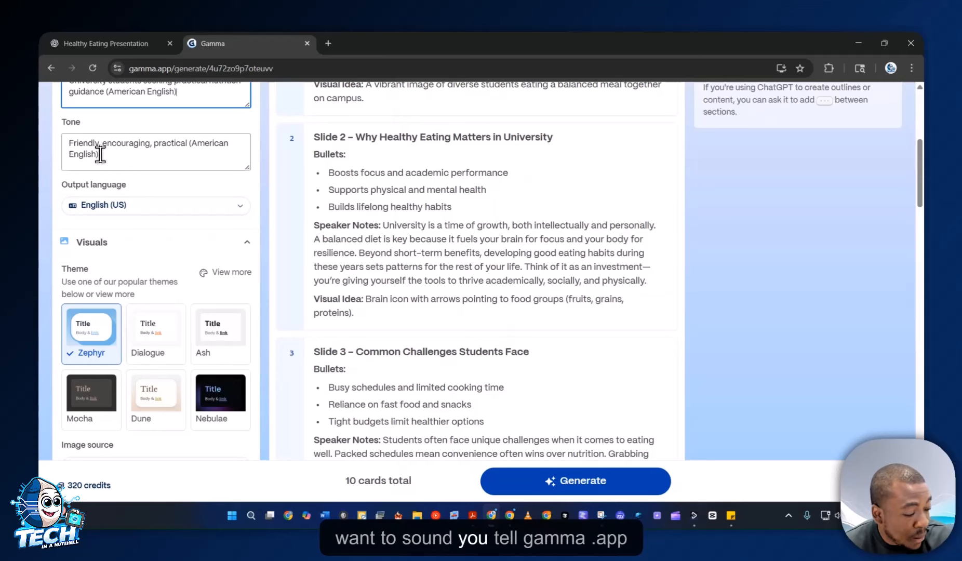
scroll(102, 157, "down", 3)
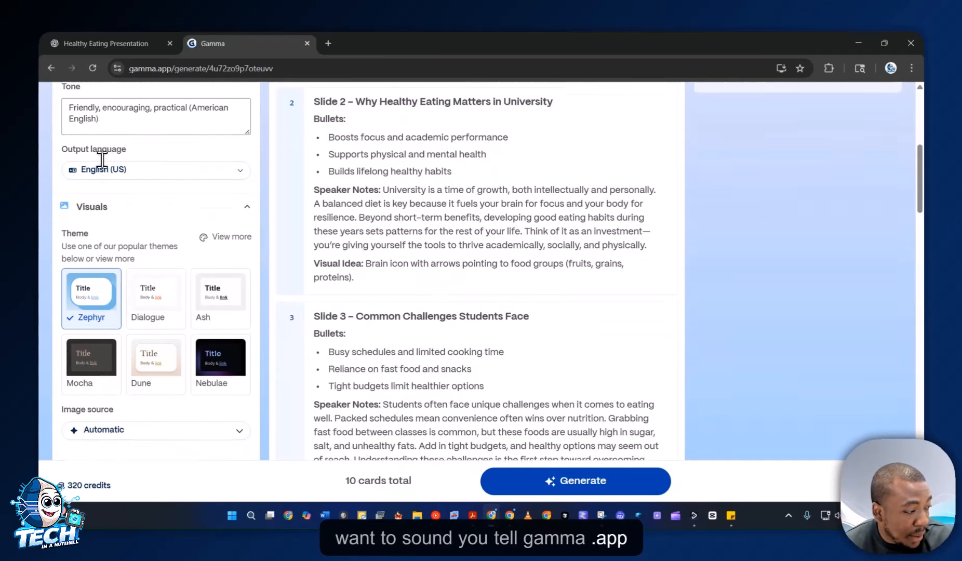
scroll(102, 171, "up", 1)
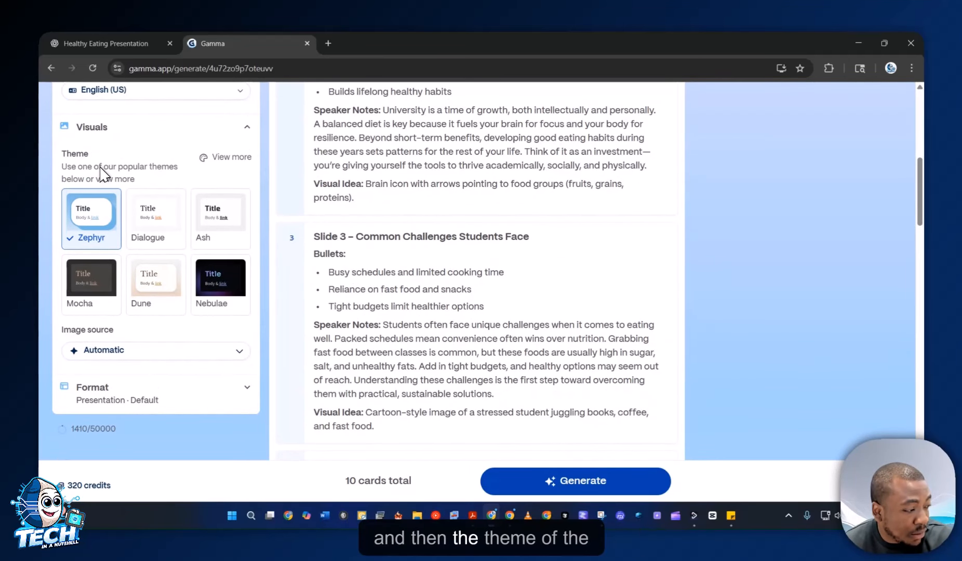
- Browse all themes, preview Cornflower, Breeze and Borealis, and select a dark green theme for the presentation
left_click(225, 156)
scroll(279, 285, "down", 2)
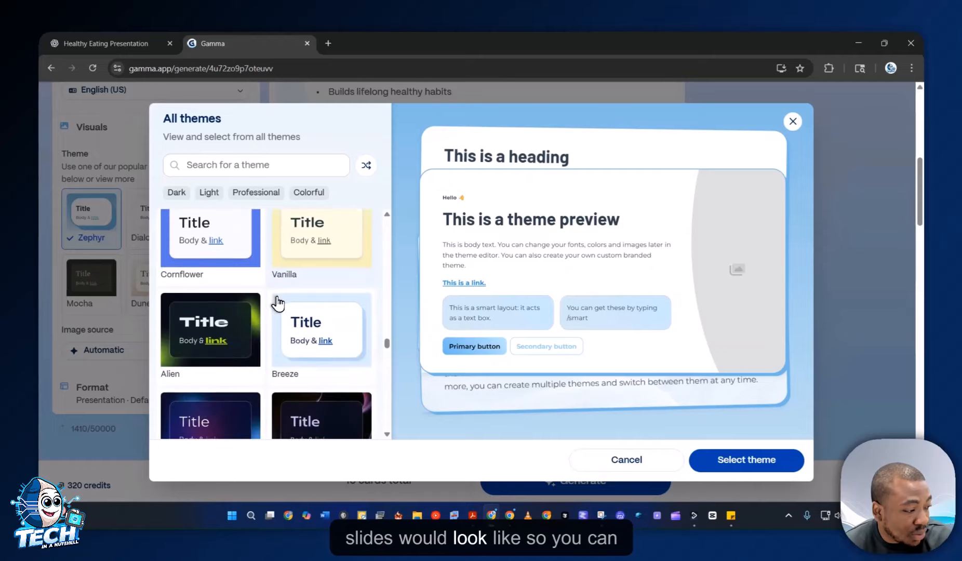
left_click(244, 264)
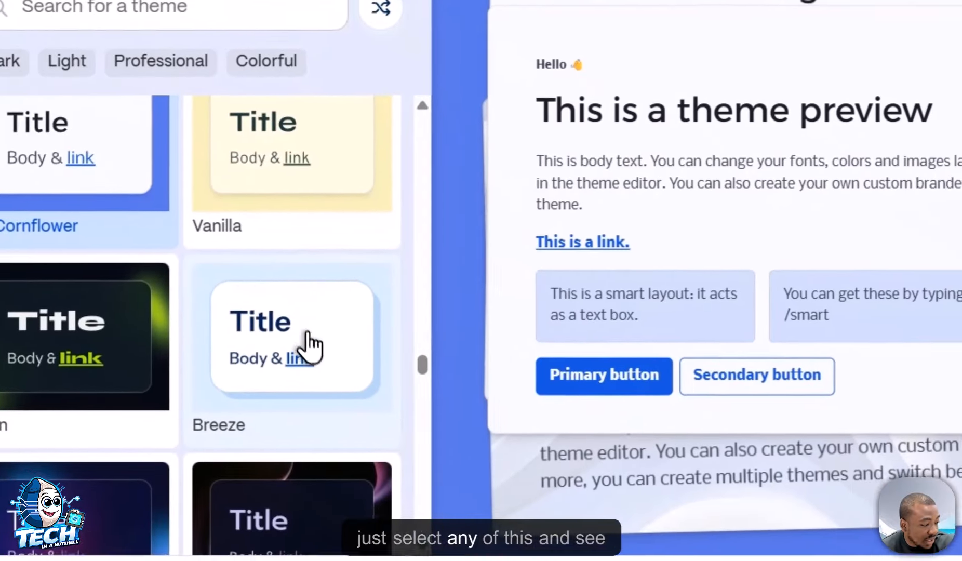
left_click(404, 355)
scroll(273, 332, "down", 5)
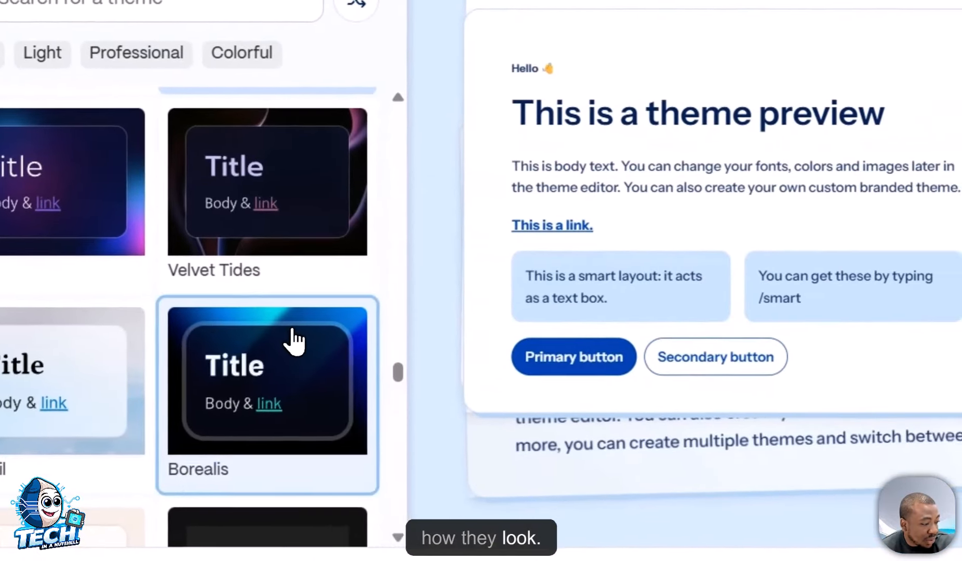
left_click(271, 315)
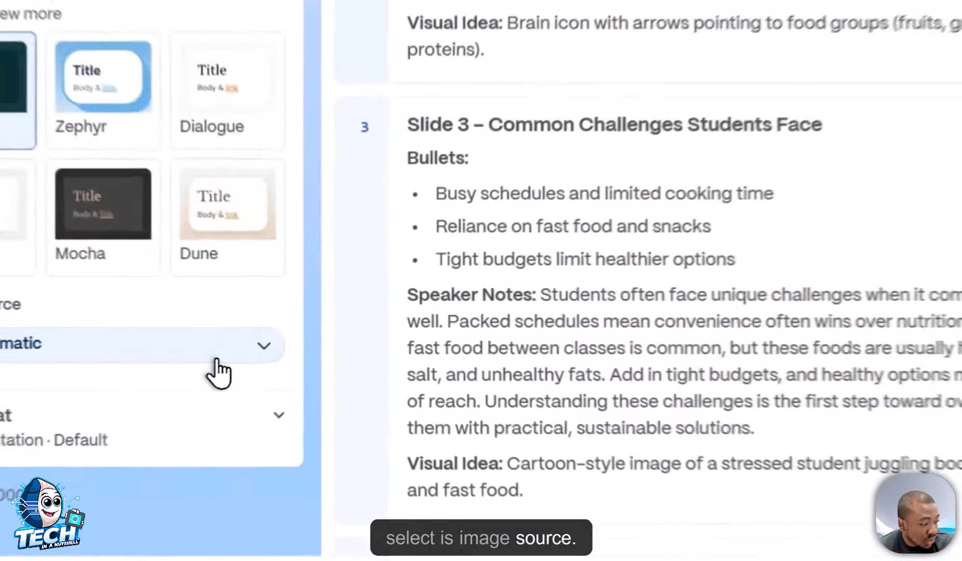
- Check the image source options, keep Automatic, and generate the presentation
left_click(202, 352)
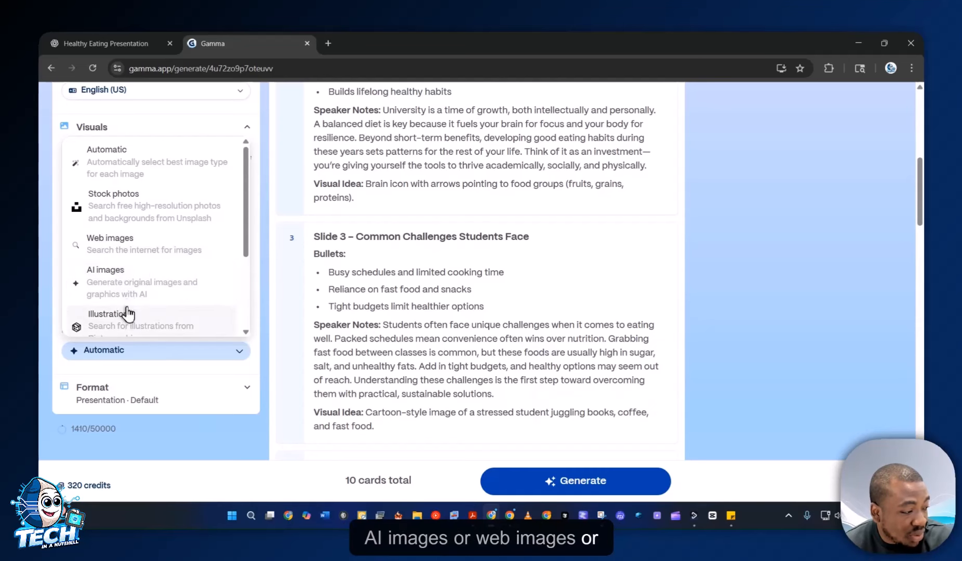
scroll(130, 307, "down", 3)
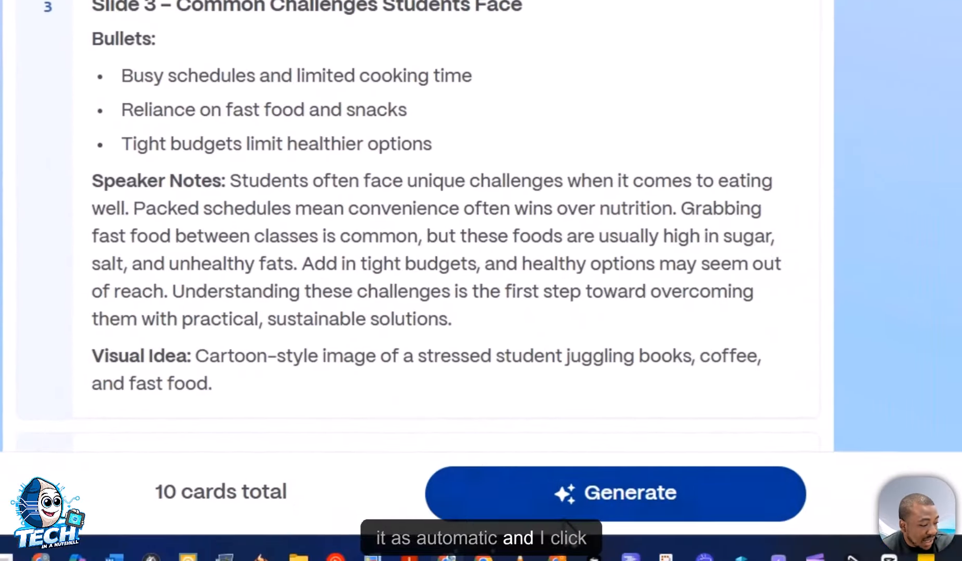
left_click(567, 517)
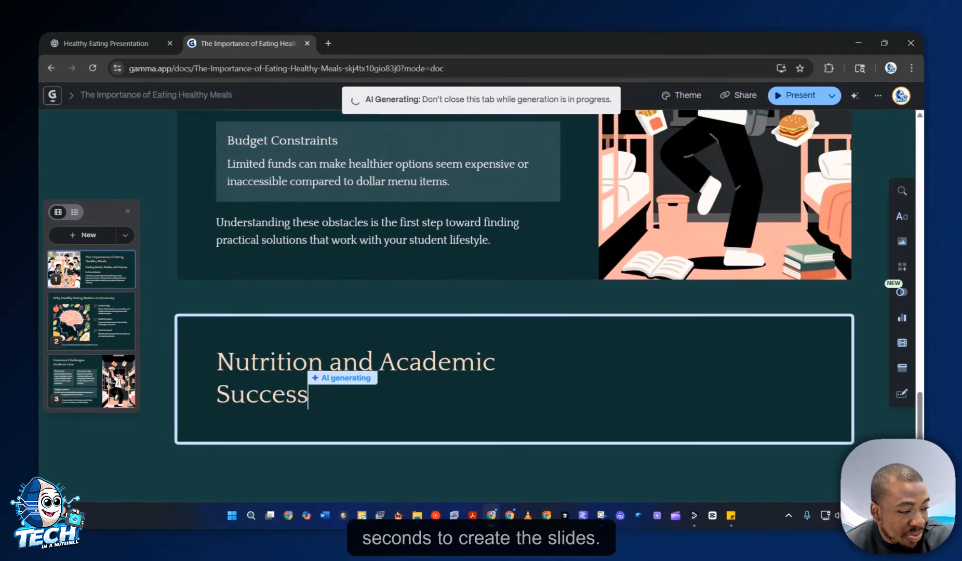
- Delete the short text line between the subtitle and the paragraph on the title card
scroll(784, 328, "up", 5)
scroll(784, 329, "up", 15)
left_click(585, 292)
key("BackSpace")
key("BackSpace")
key("BackSpace")
key("BackSpace")
key("BackSpace")
key("BackSpace")
key("BackSpace")
key("BackSpace")
key("BackSpace")
key("BackSpace")
key("BackSpace")
key("BackSpace")
key("BackSpace")
key("BackSpace")
key("BackSpace")
key("BackSpace")
key("BackSpace")
key("BackSpace")
key("BackSpace")
key("BackSpace")
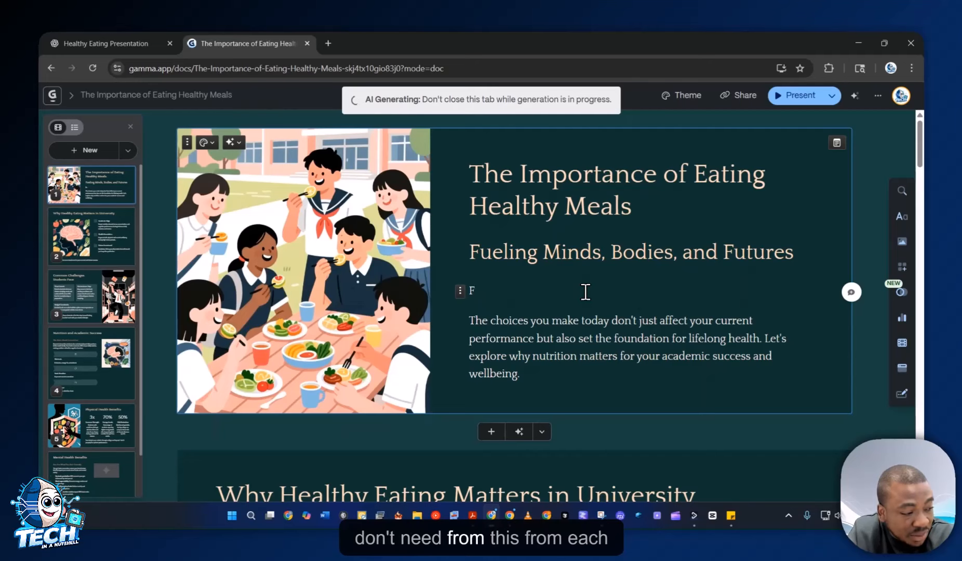
key("BackSpace")
key("BackSpace")
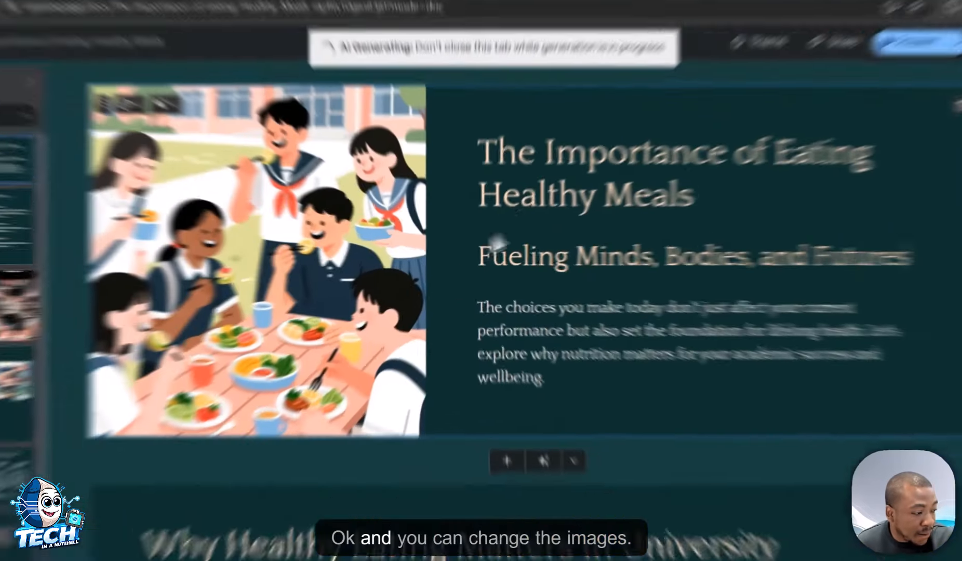
- Ask the AI editor on the title card to "change image"
left_click(400, 271)
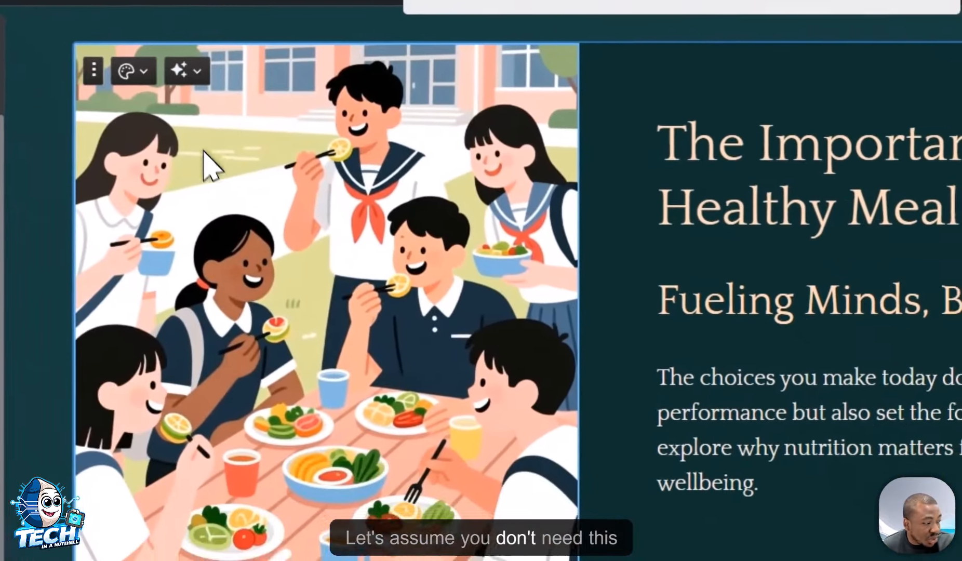
left_click(181, 70)
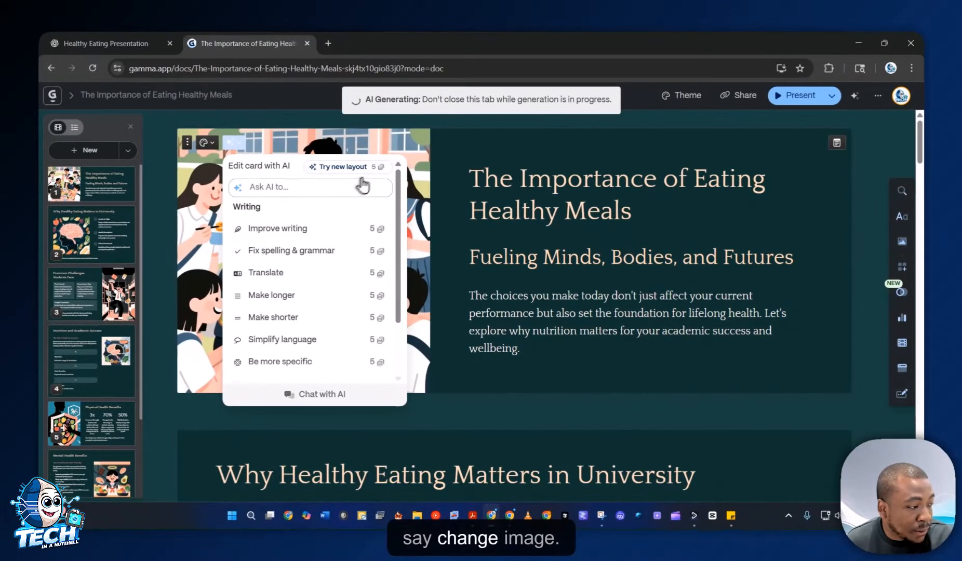
left_click(279, 187)
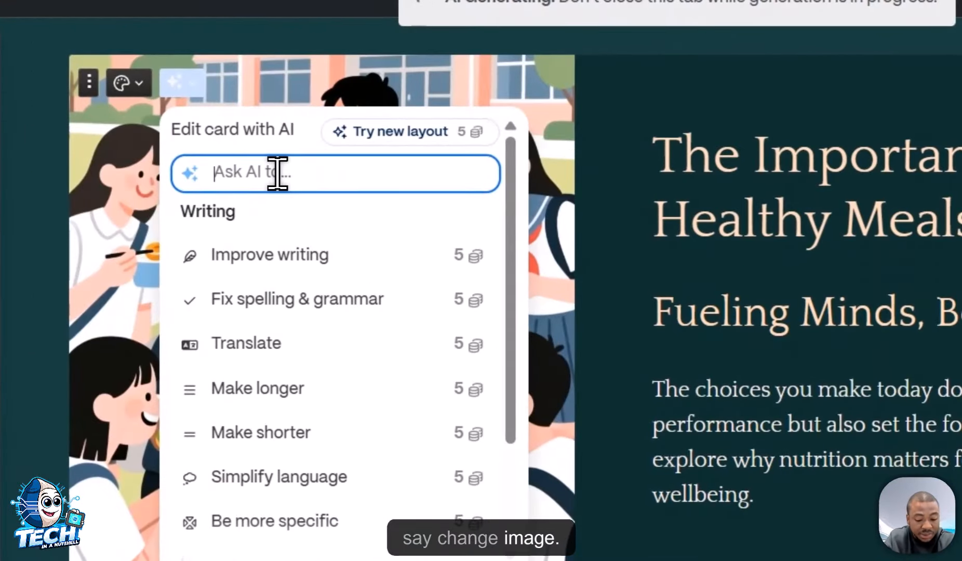
type("chnage")
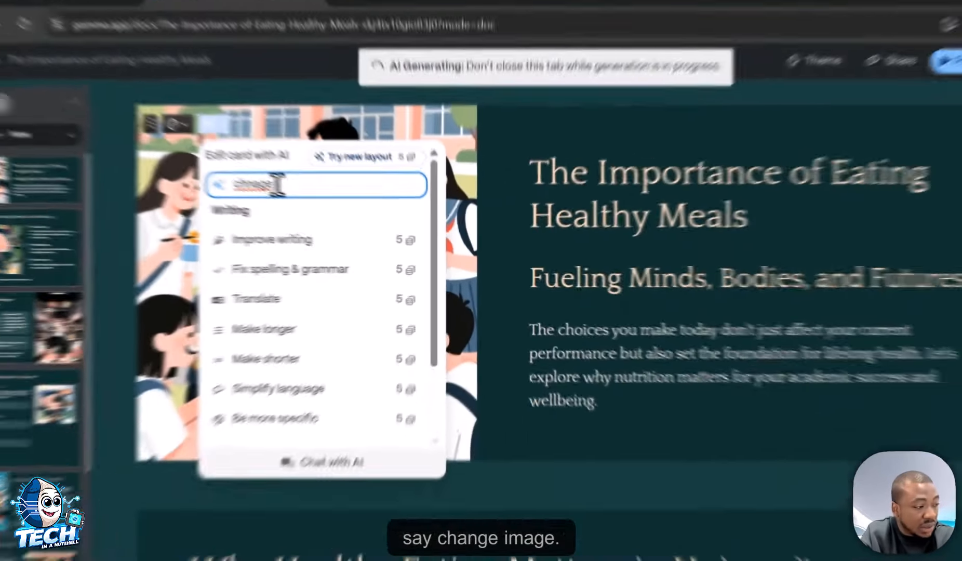
key("BackSpace")
key("BackSpace")
key("BackSpace")
key("BackSpace")
type("ange image")
key("Return")
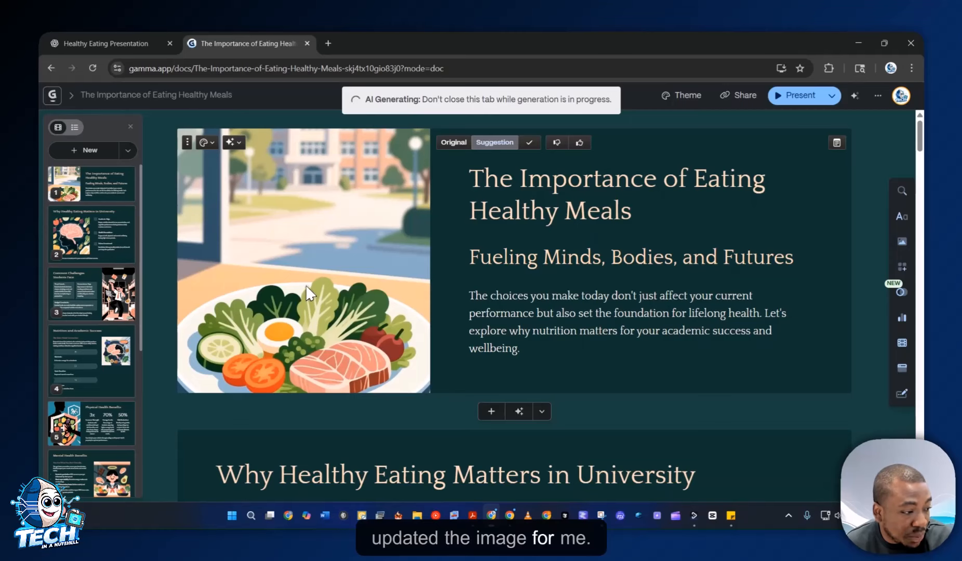
- Change the theme of the whole generated presentation from the dark green one to Creme
scroll(306, 284, "down", 15)
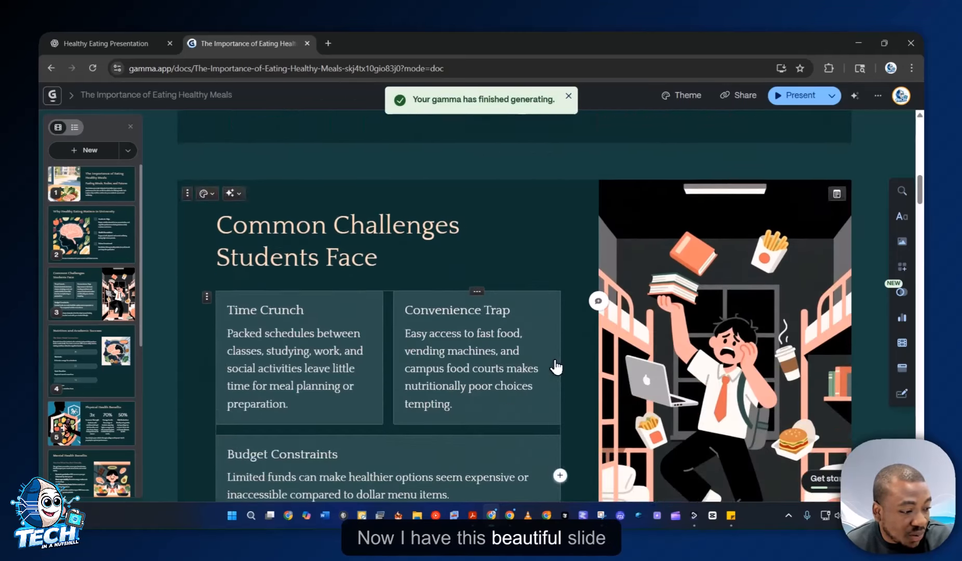
scroll(553, 364, "down", 15)
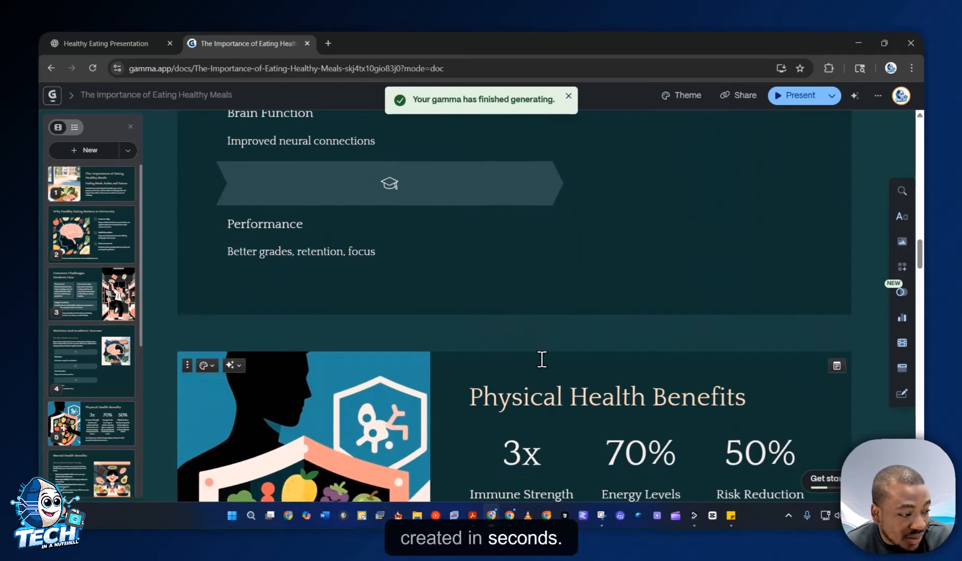
scroll(542, 359, "down", 15)
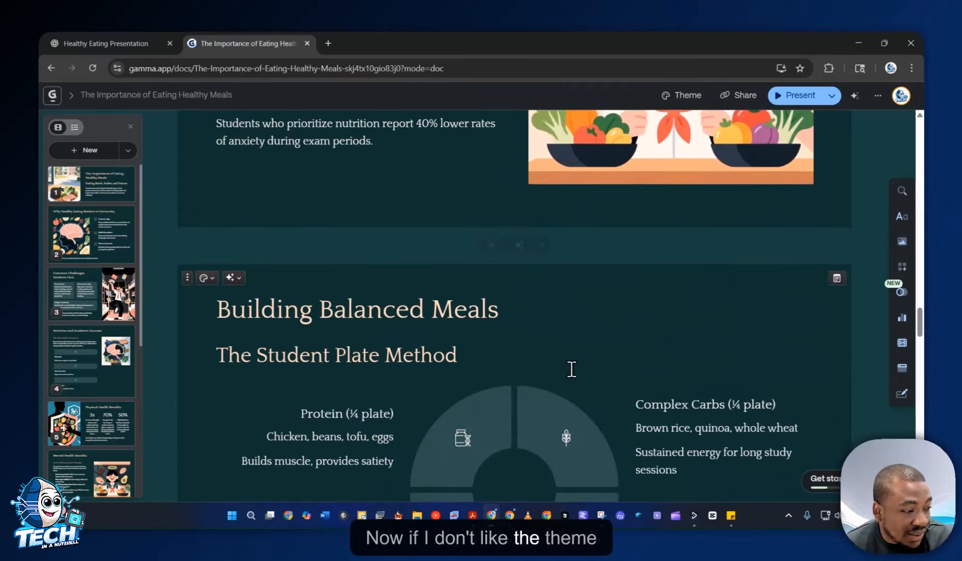
scroll(571, 369, "down", 12)
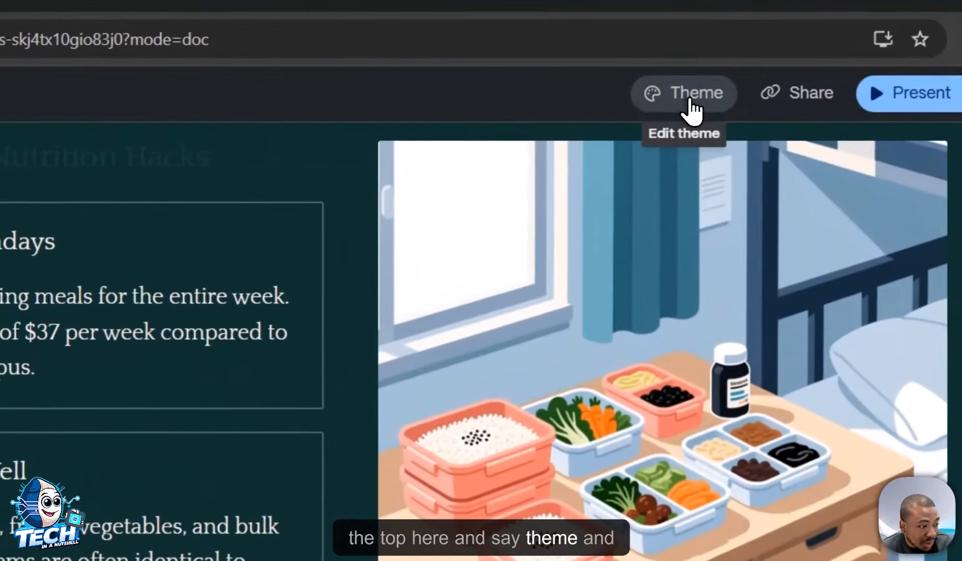
left_click(685, 97)
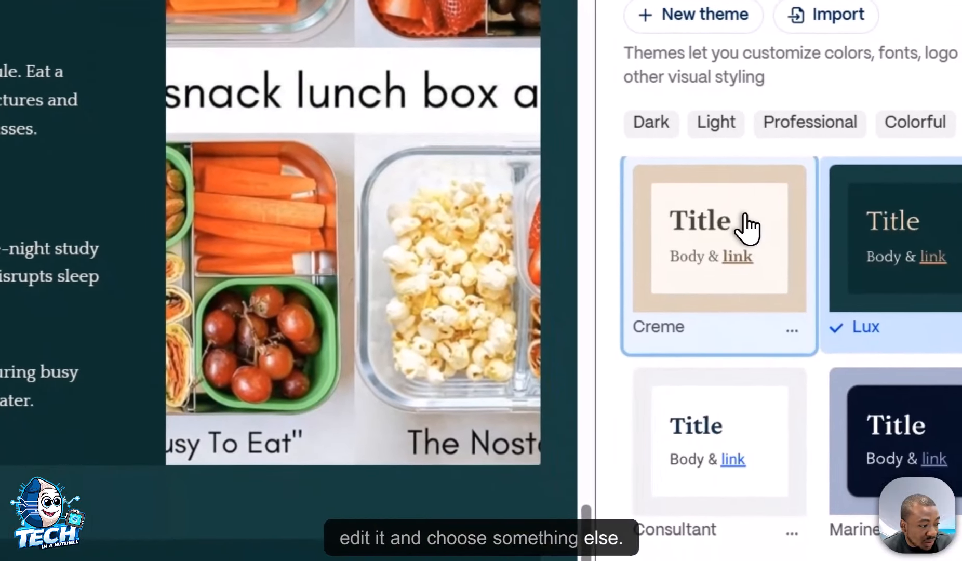
left_click(859, 415)
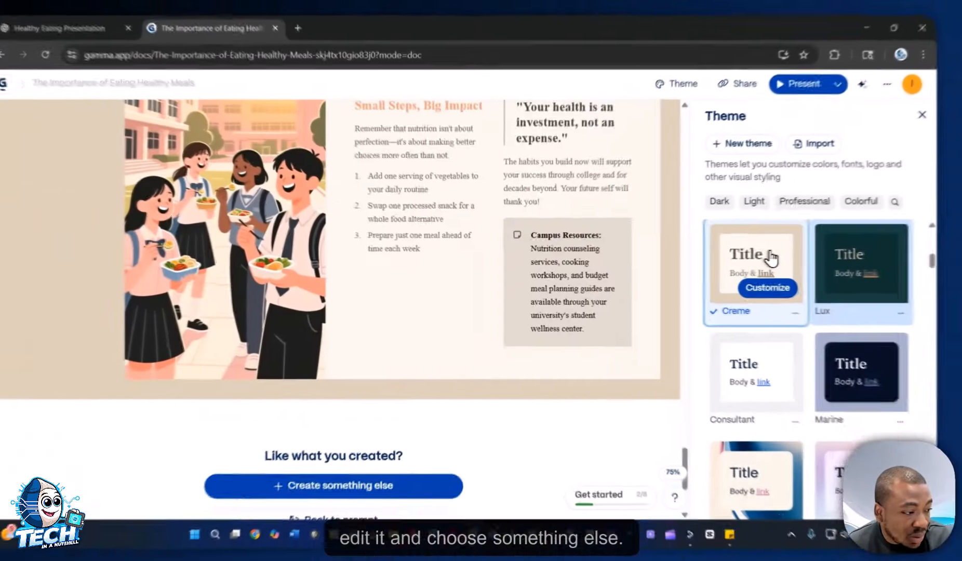
- Review the cards in the Creme theme, going back from the closing card and ending at Smart Eating on a Budget
scroll(426, 229, "down", 4)
scroll(427, 228, "up", 8)
scroll(609, 254, "up", 10)
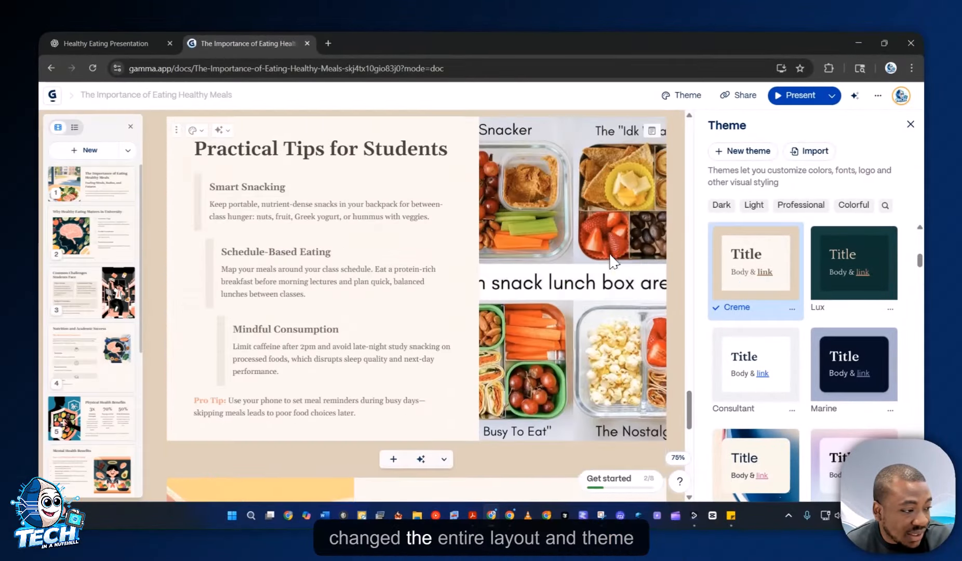
scroll(614, 260, "up", 10)
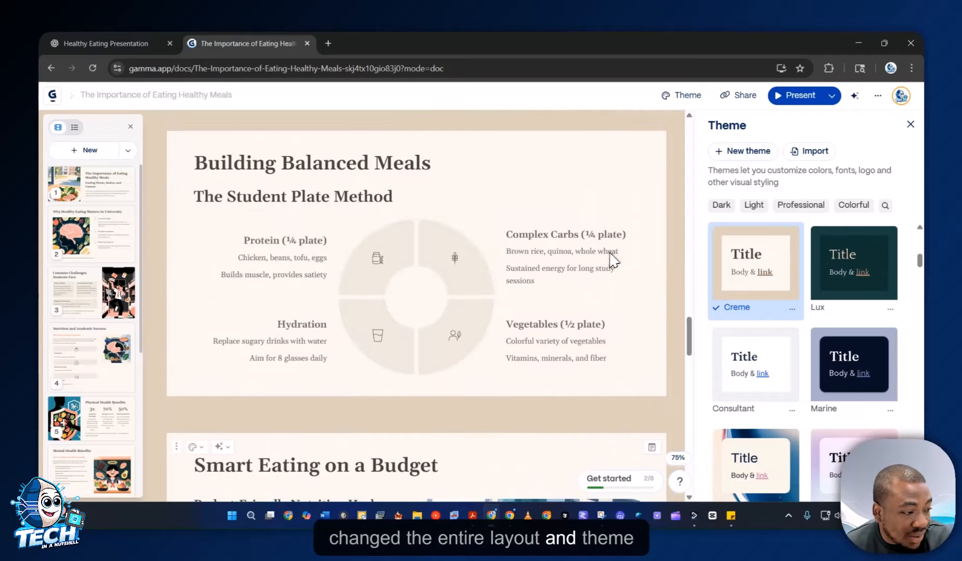
scroll(615, 244, "up", 10)
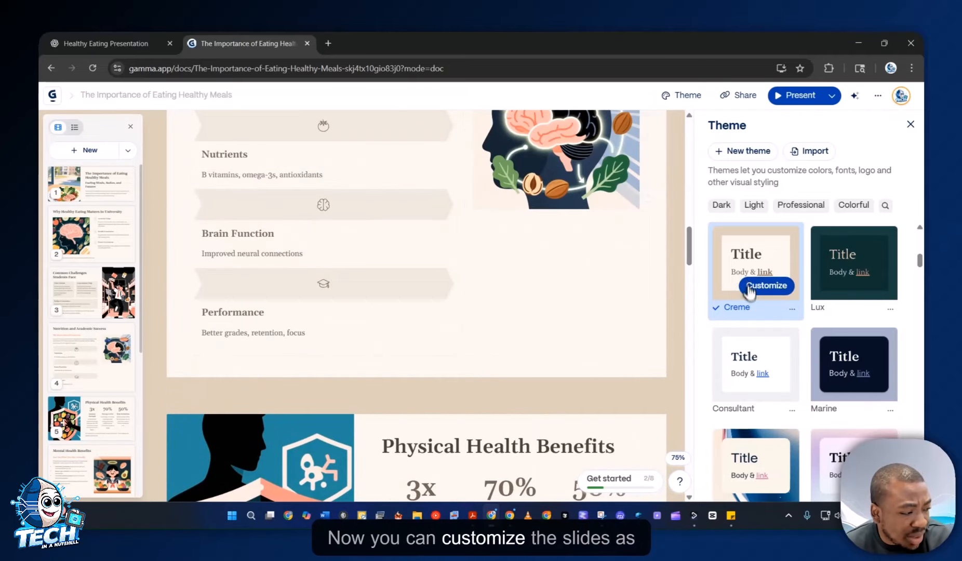
scroll(90, 307, "down", 5)
left_click(95, 326)
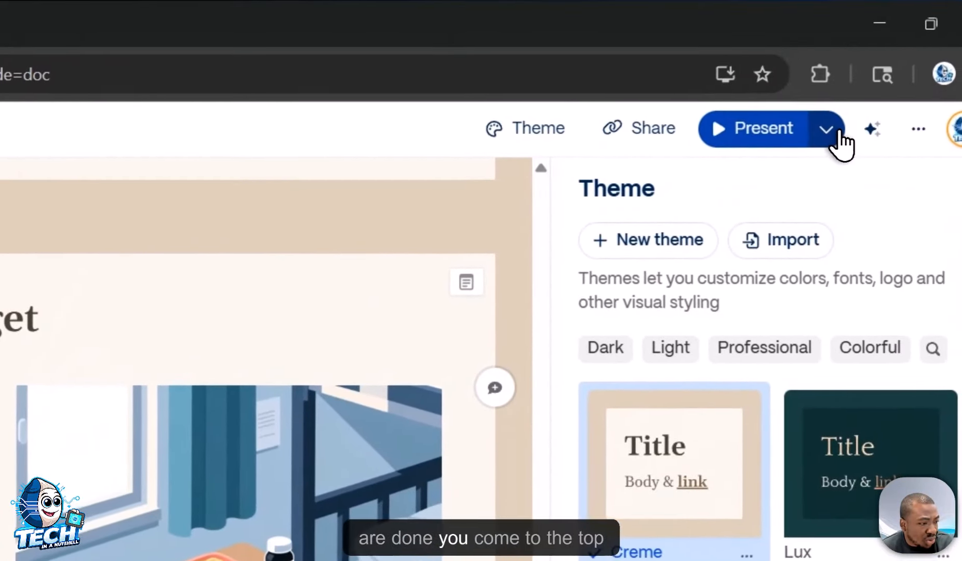
- Export all cards of the presentation to PowerPoint
left_click(822, 135)
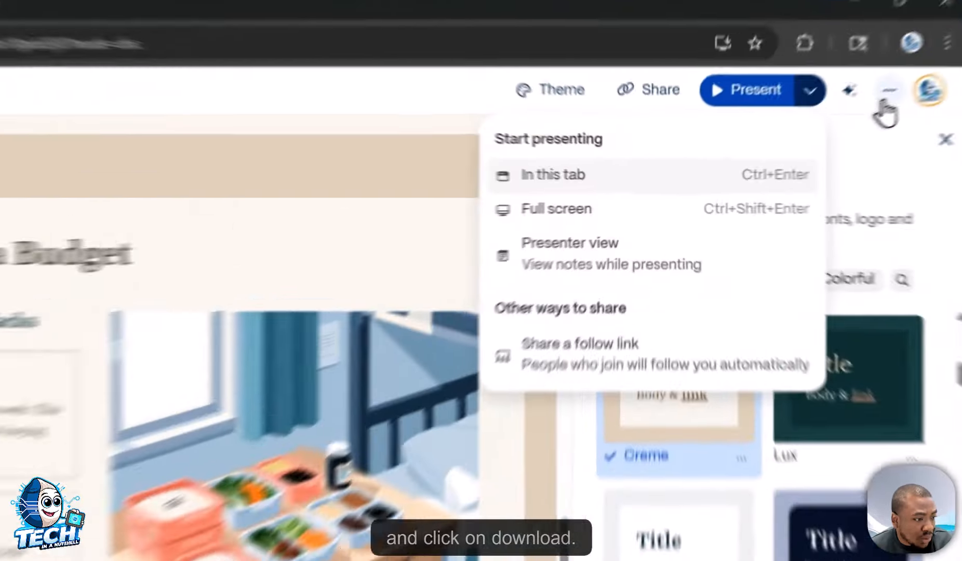
left_click(877, 96)
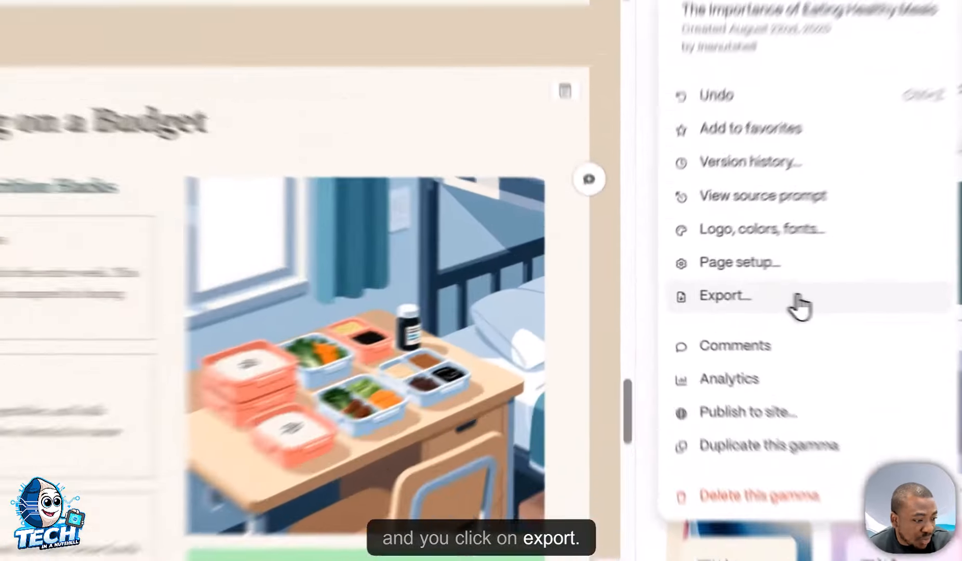
left_click(793, 300)
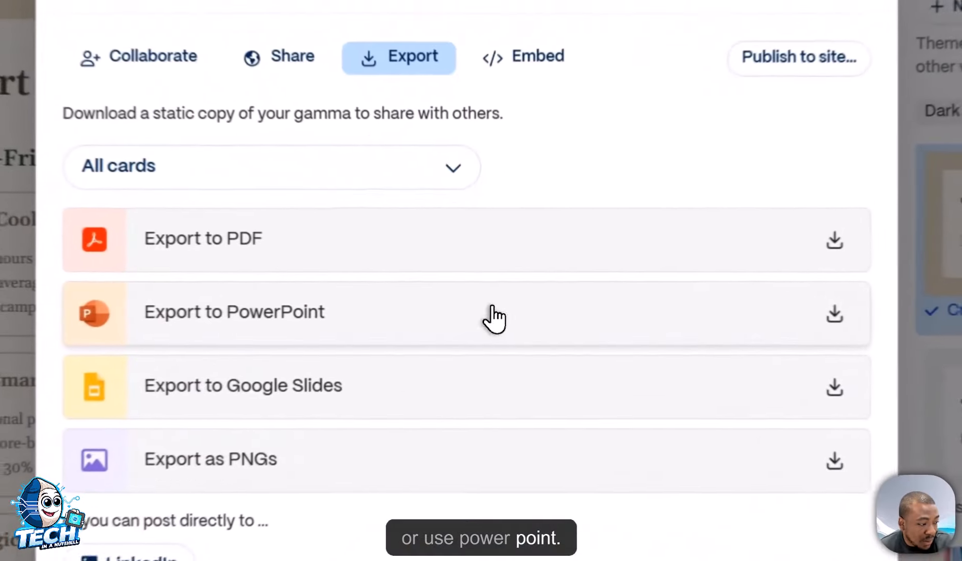
left_click(492, 311)
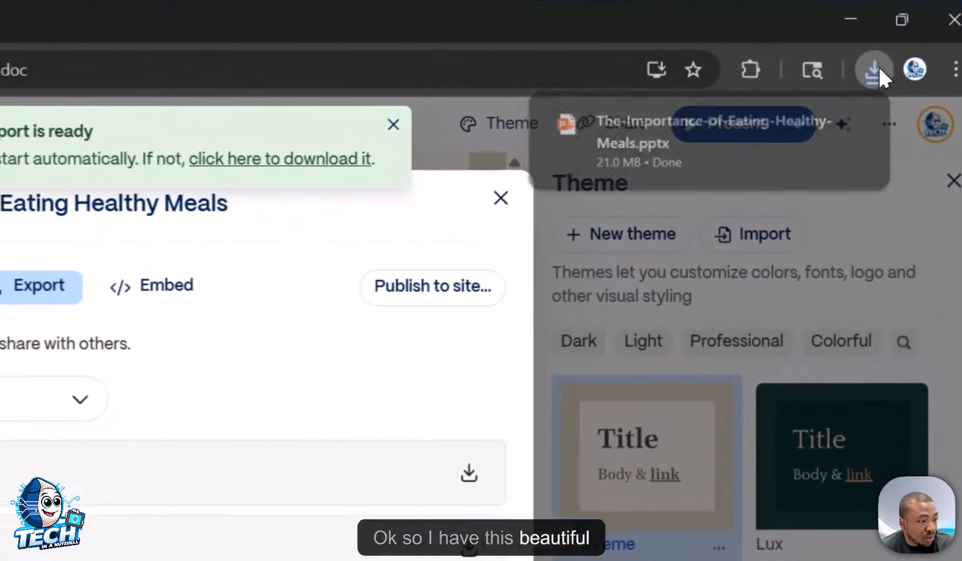
- Open the downloaded The-Importance-of-Eating-Healthy-Meals.pptx in PowerPoint and enable editing
left_click(876, 75)
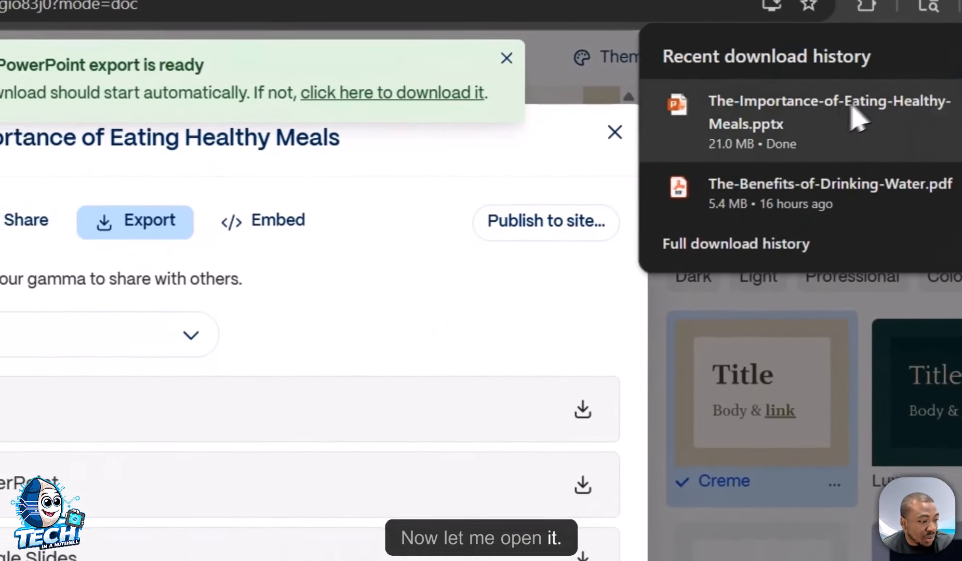
left_click(788, 148)
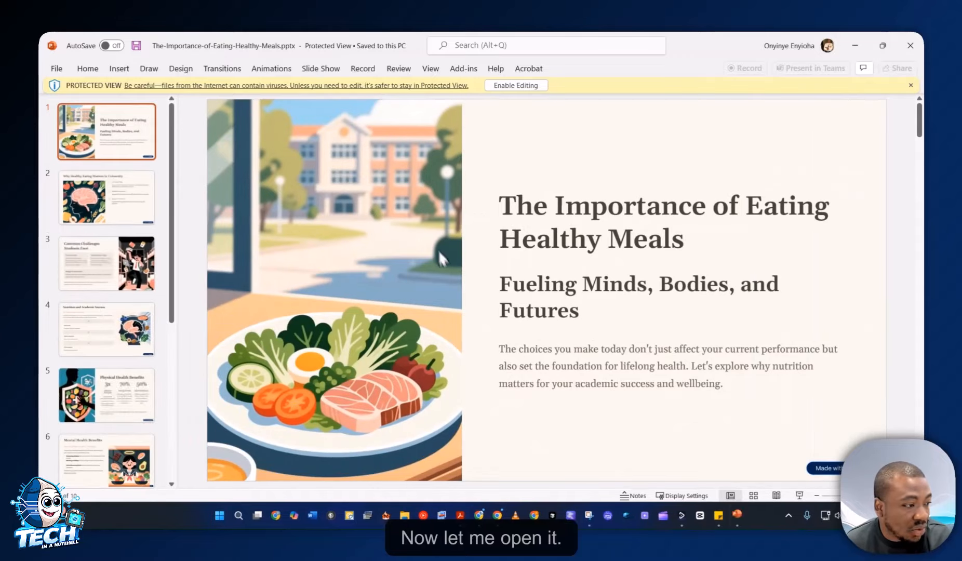
left_click(516, 85)
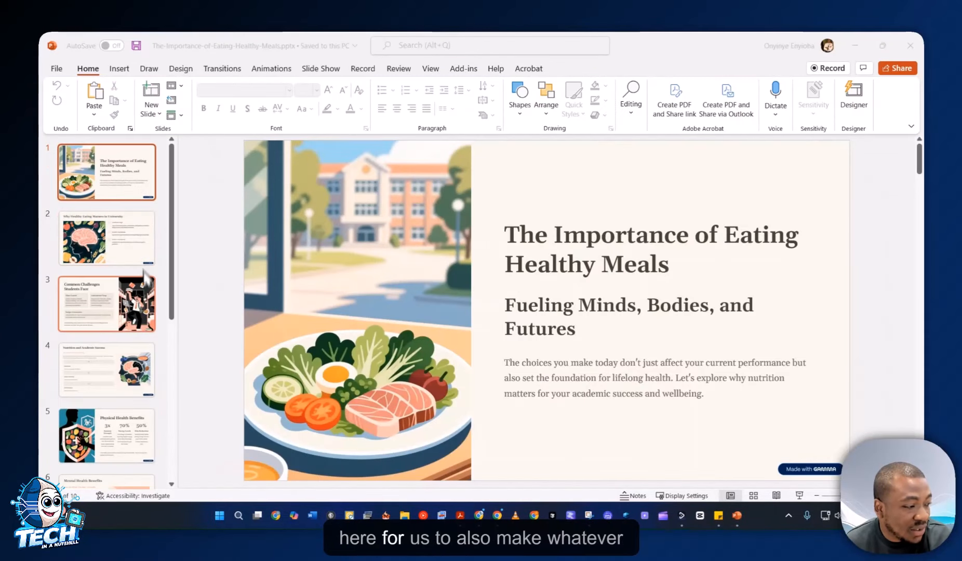
- Look through the exported slides, including the Common Challenges Students Face text boxes and the Physical Health Benefits slide
left_click(145, 283)
left_click(488, 277)
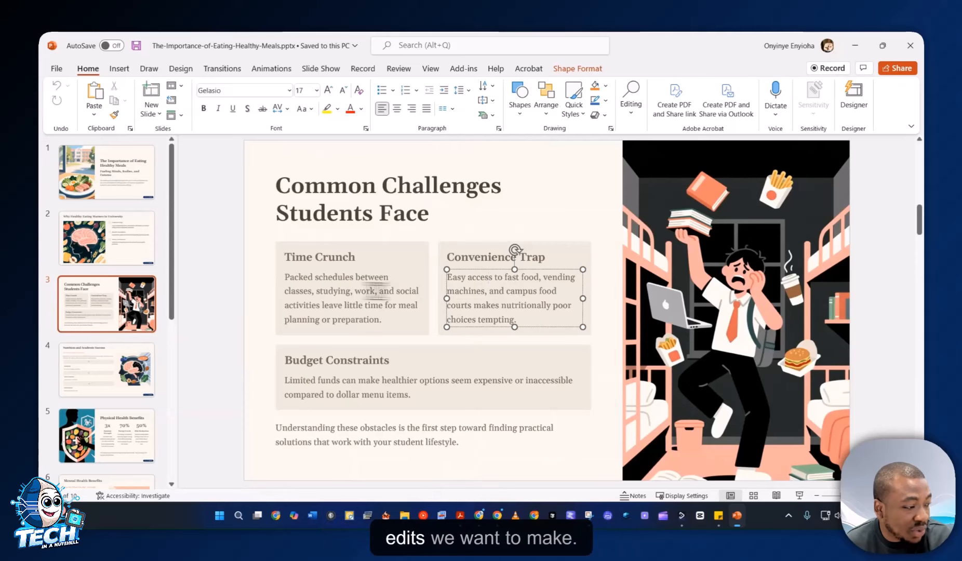
scroll(124, 359, "down", 3)
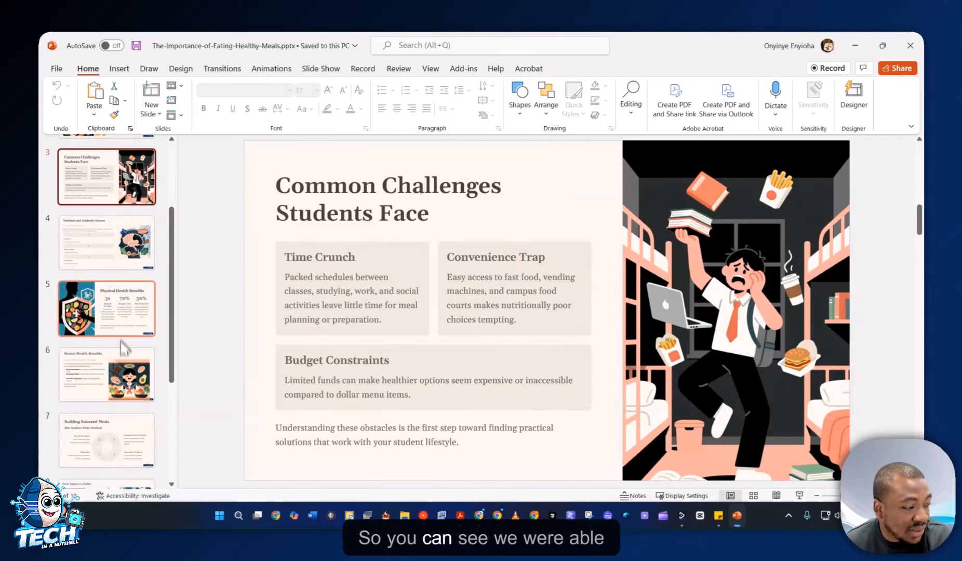
scroll(127, 311, "down", 3)
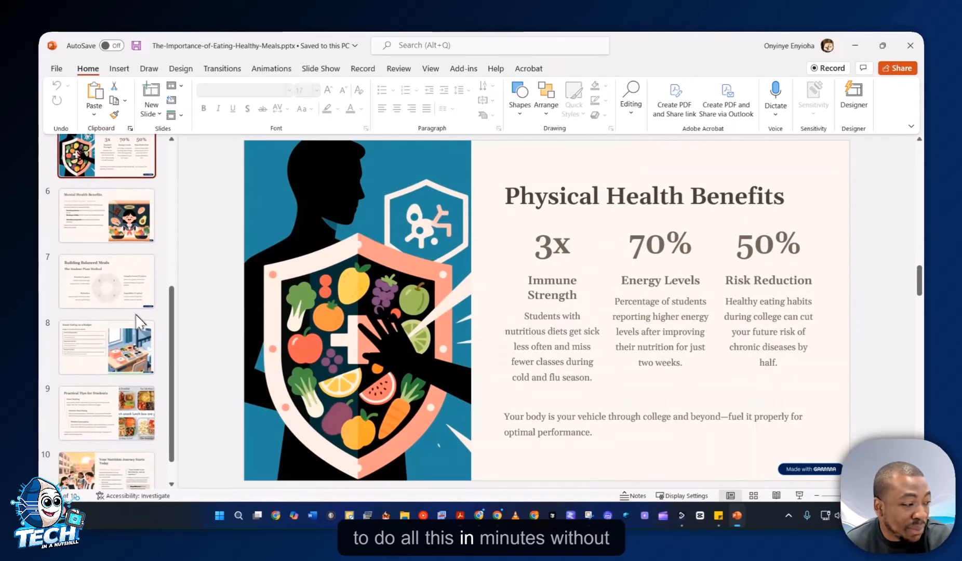